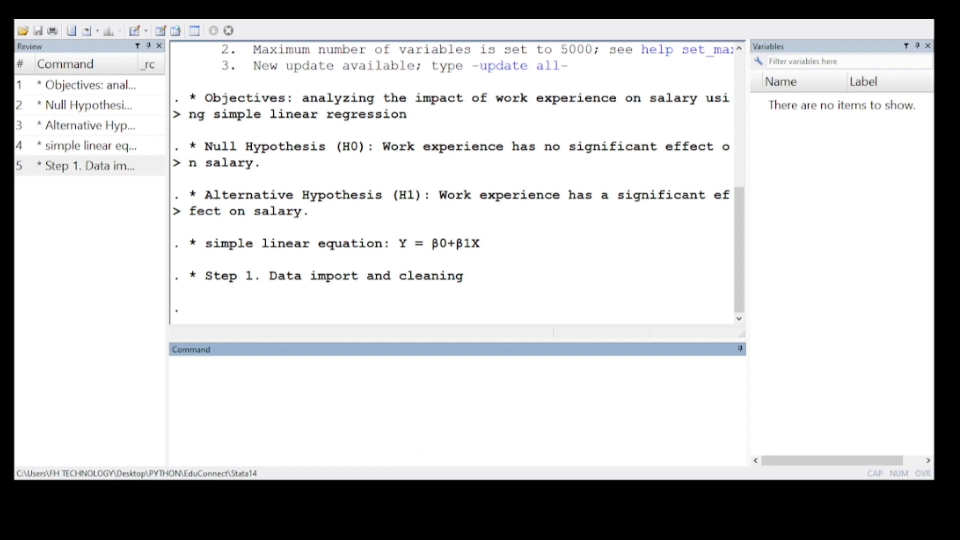
Import the delimited file Linear Salary_dataset.csv from the STATA folder and browse the loaded data
key("alt+Tab")
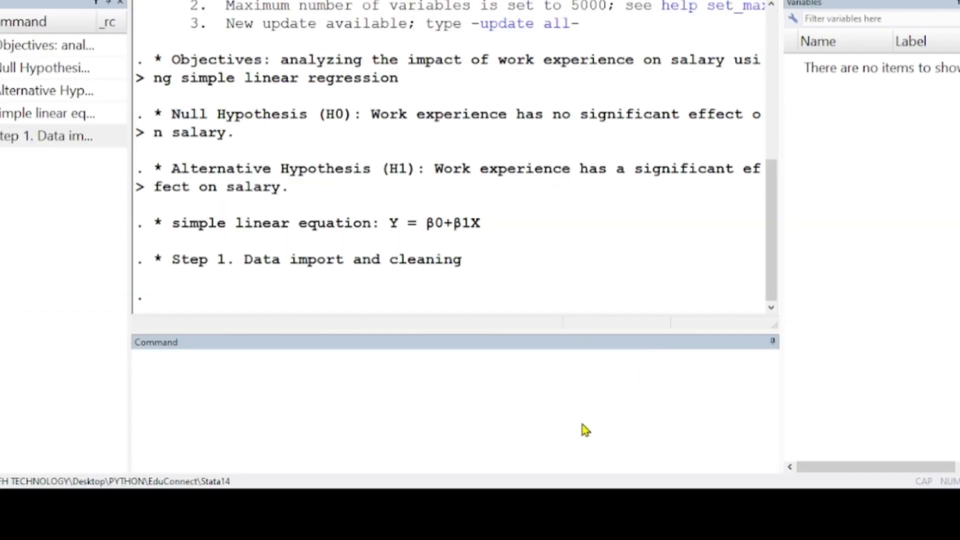
left_click(584, 440)
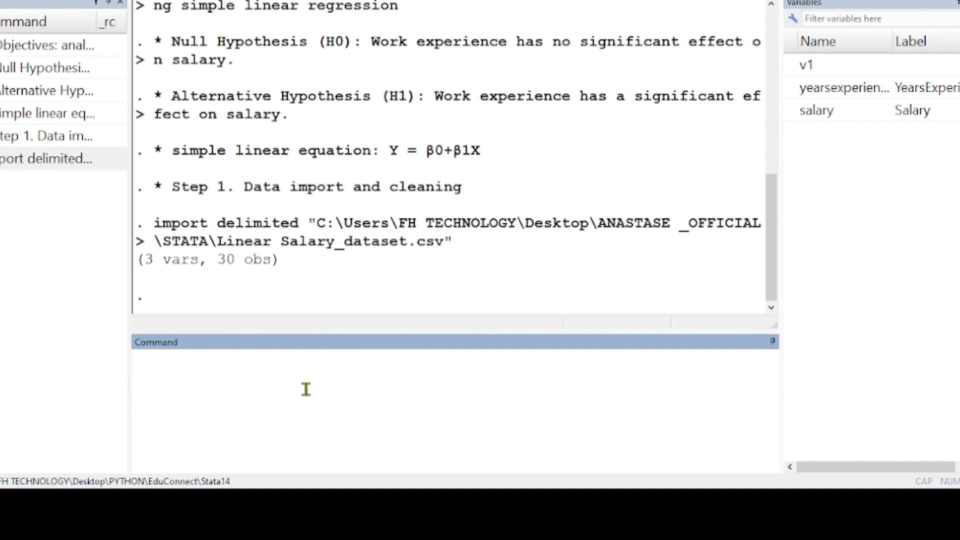
type("br")
key("Return")
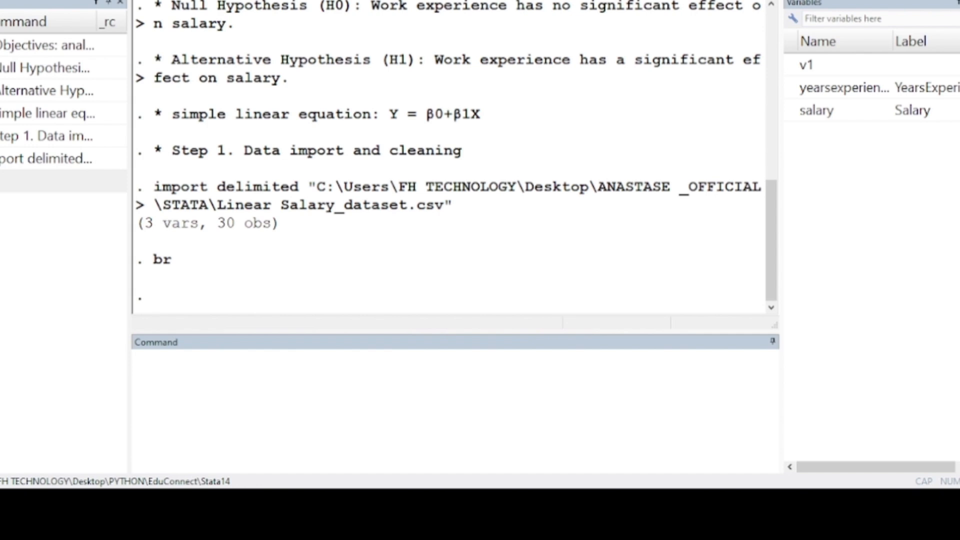
Produce summary statistics for all variables and widen the results area
left_click(328, 407)
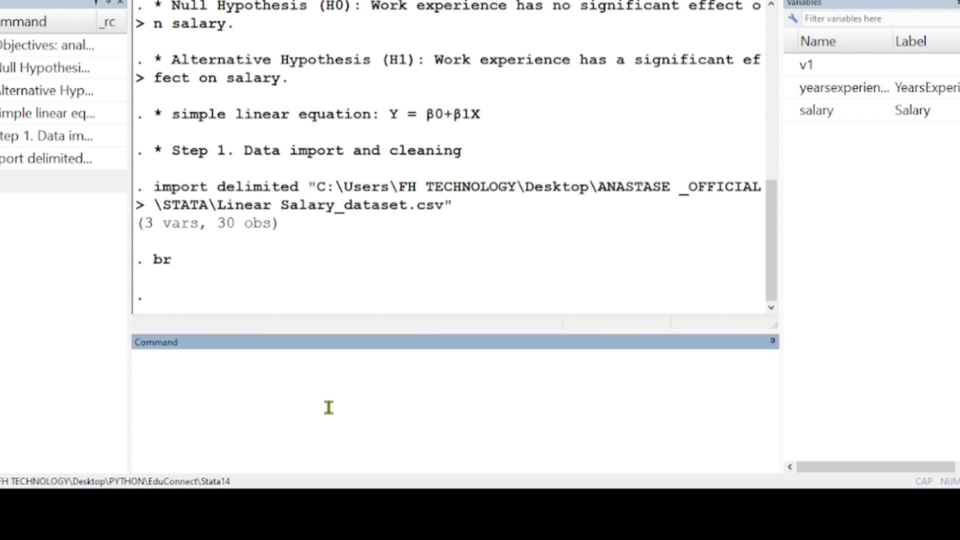
type("sum")
type("a")
key("BackSpace")
key("Return")
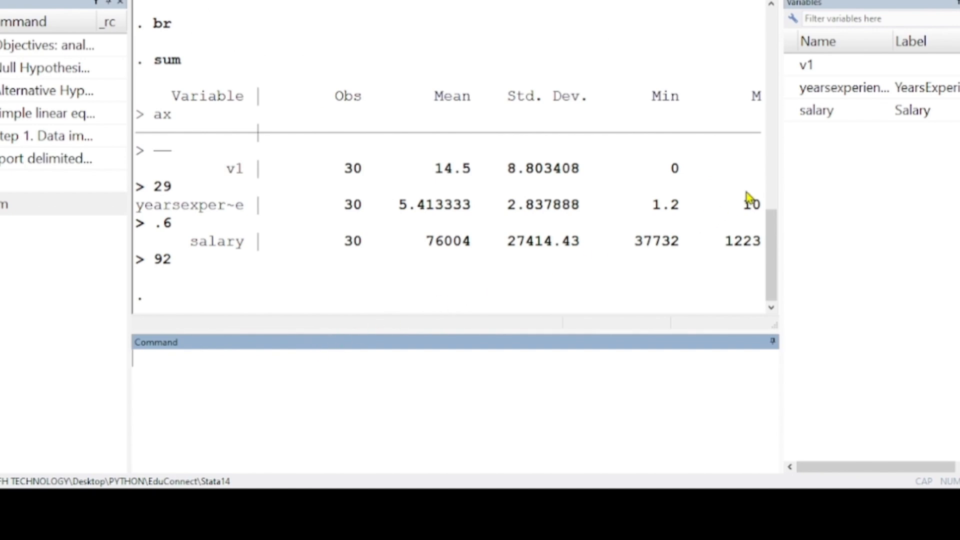
left_click(777, 142)
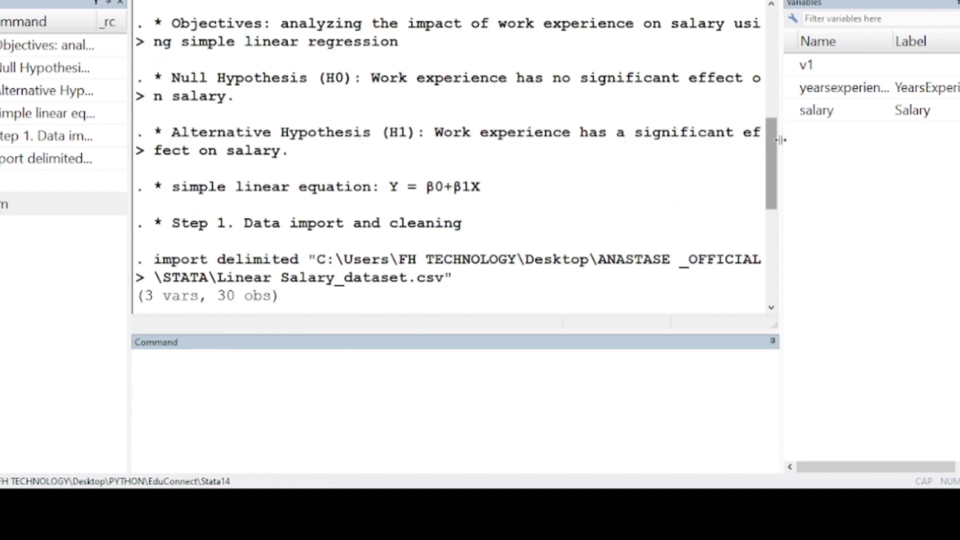
left_click_drag(780, 142, 843, 260)
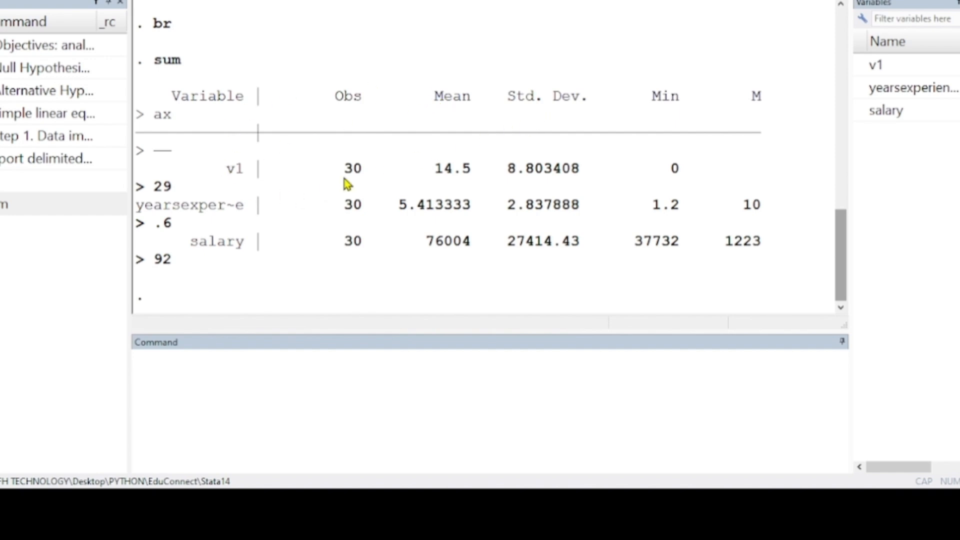
Check every variable for missing values with the mdesc command
left_click(154, 372)
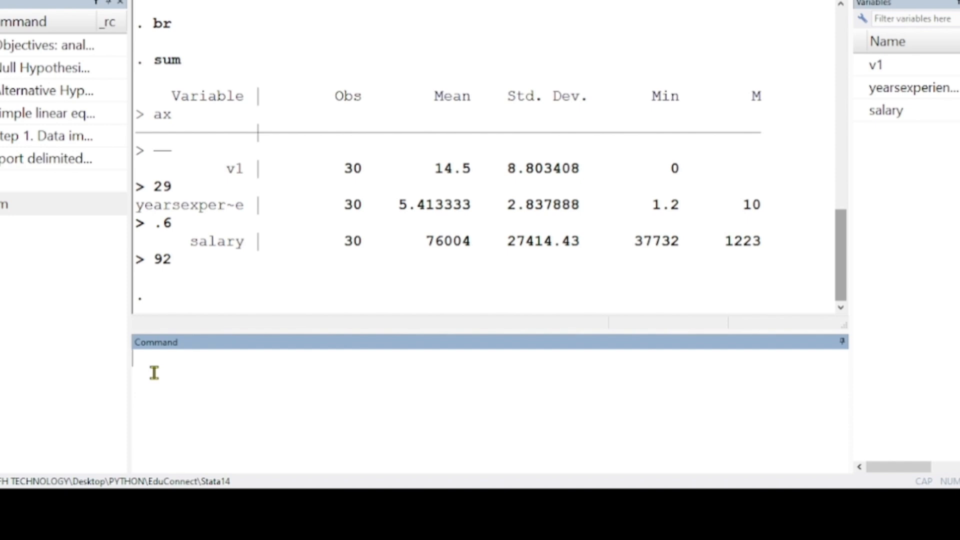
type("mdesc")
key("Return")
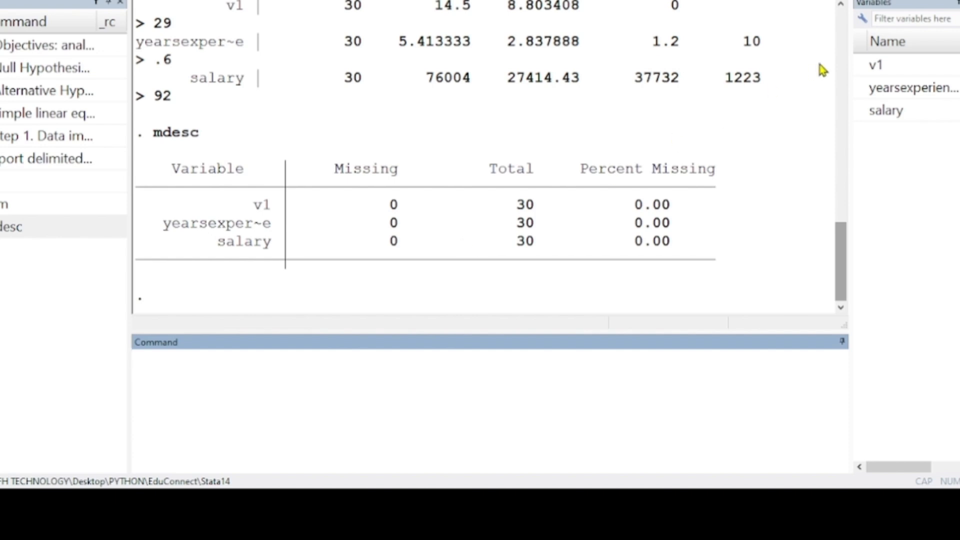
Drop the variable v1 from the dataset
mouse_move(866, 71)
type("drop")
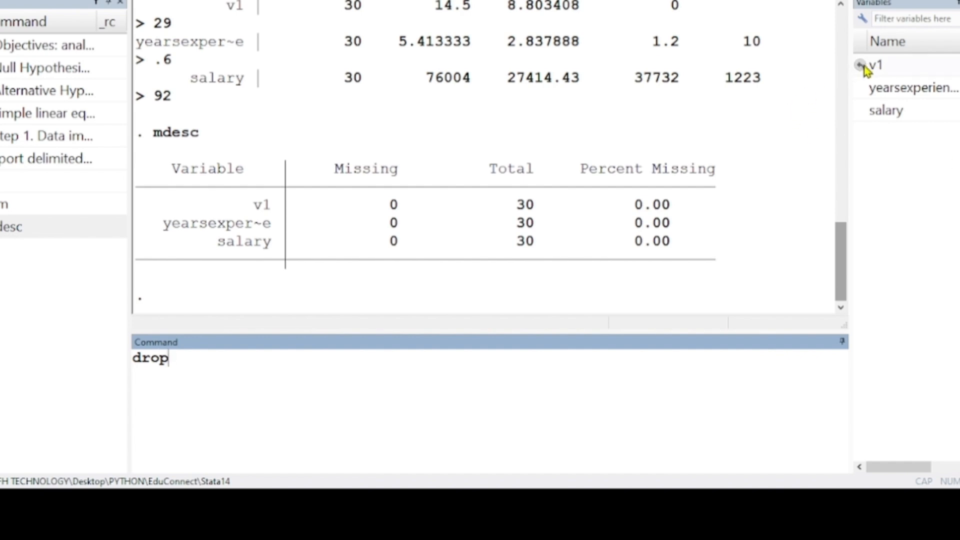
left_click(860, 66)
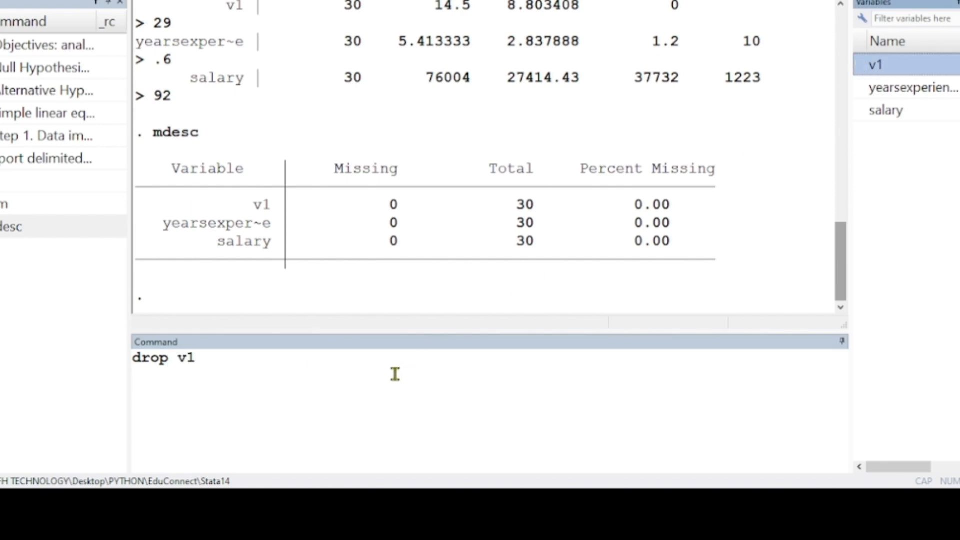
key("Return")
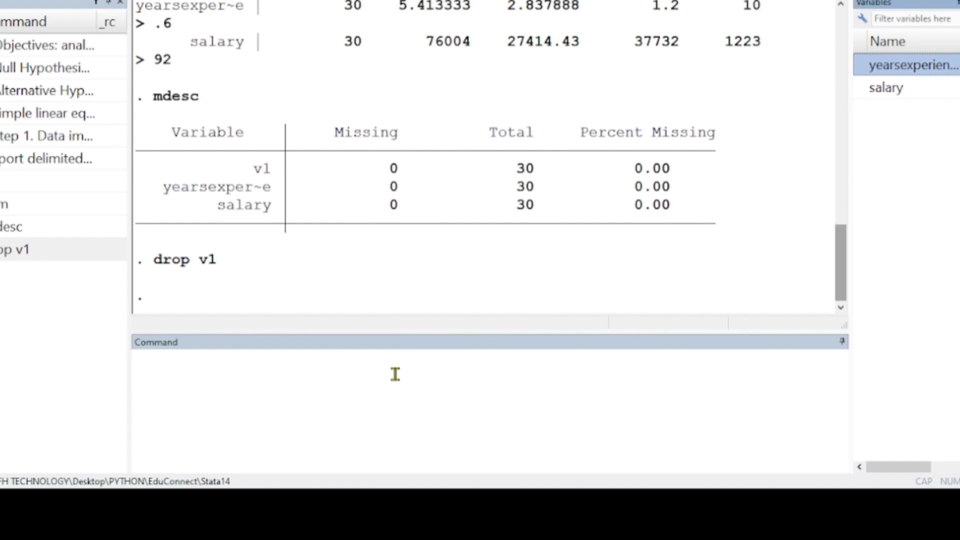
Add the comment line "*Exploratory data analysis" to the session
left_click(295, 389)
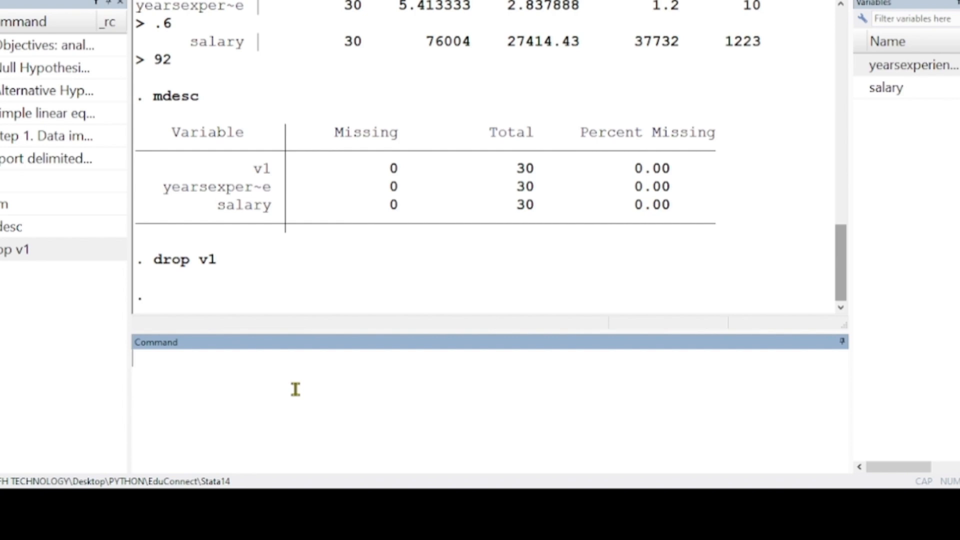
type("*")
type("Explorati")
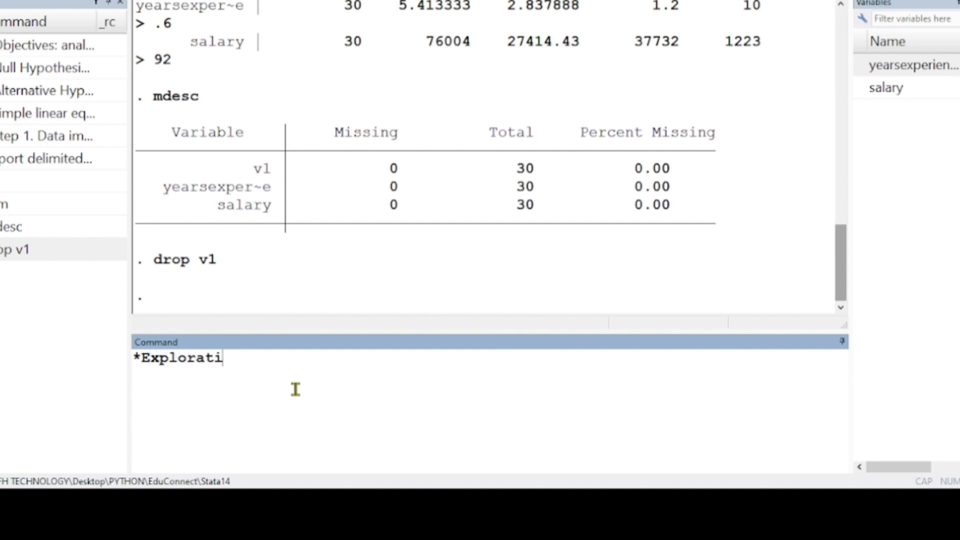
key("BackSpace")
type("ory data")
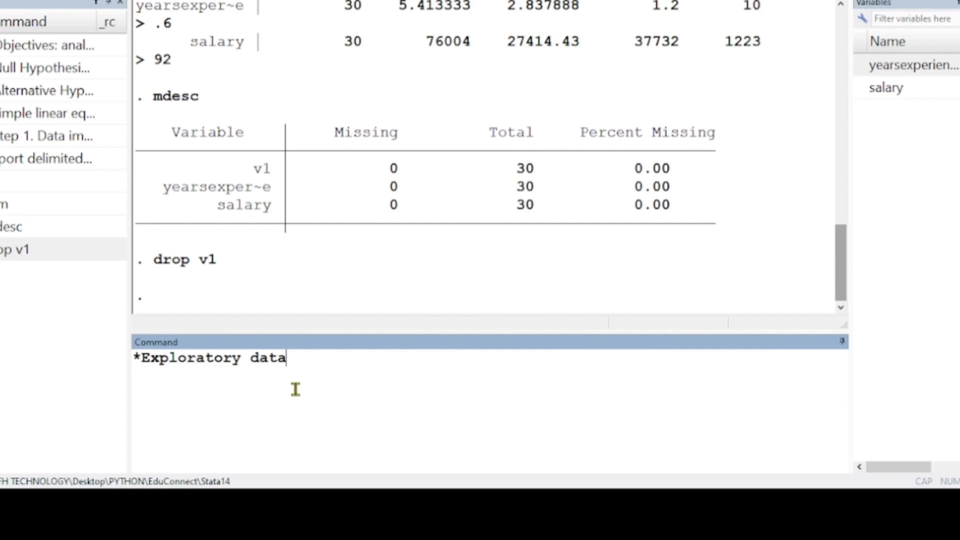
type(" analysis")
key("Return")
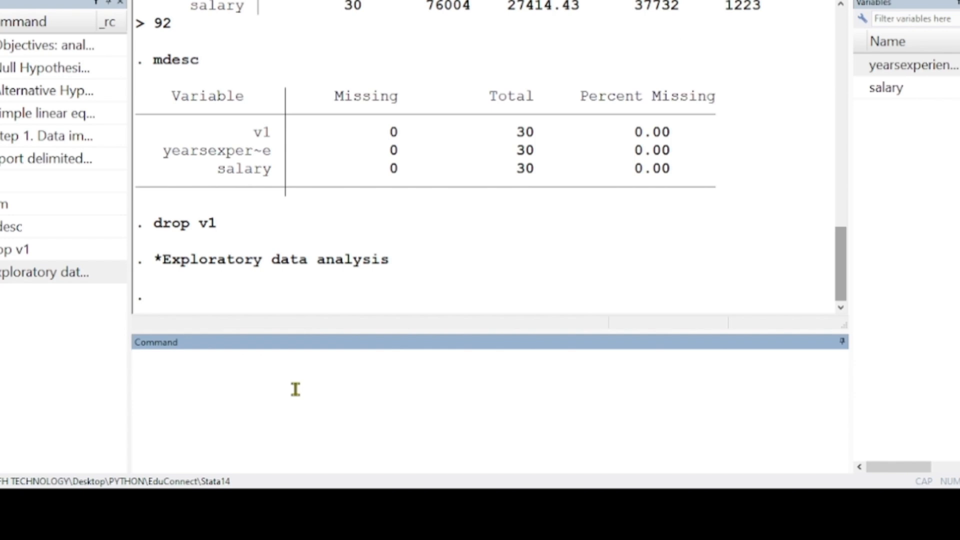
Tabulate the frequencies of salary and page through the output to the end of the table
type("tab")
left_click(861, 93)
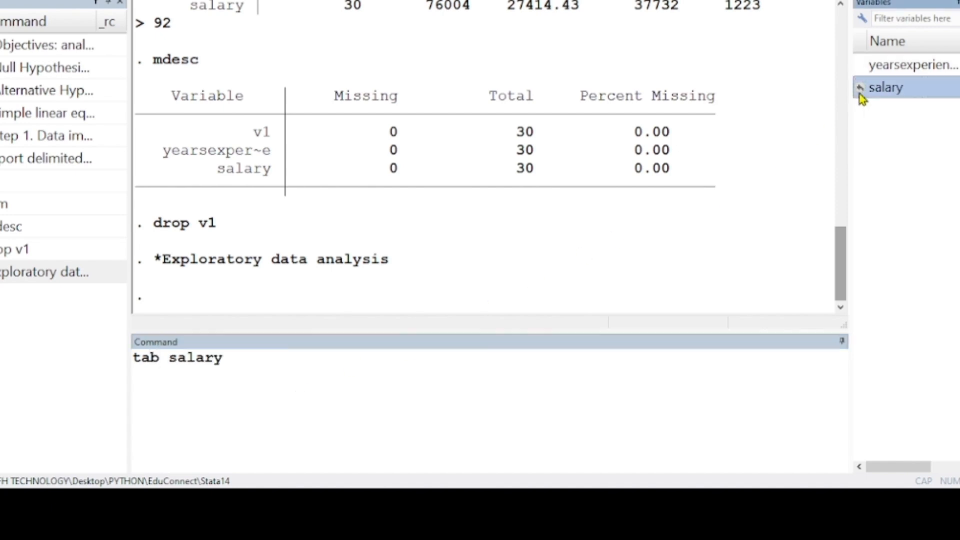
key("Return")
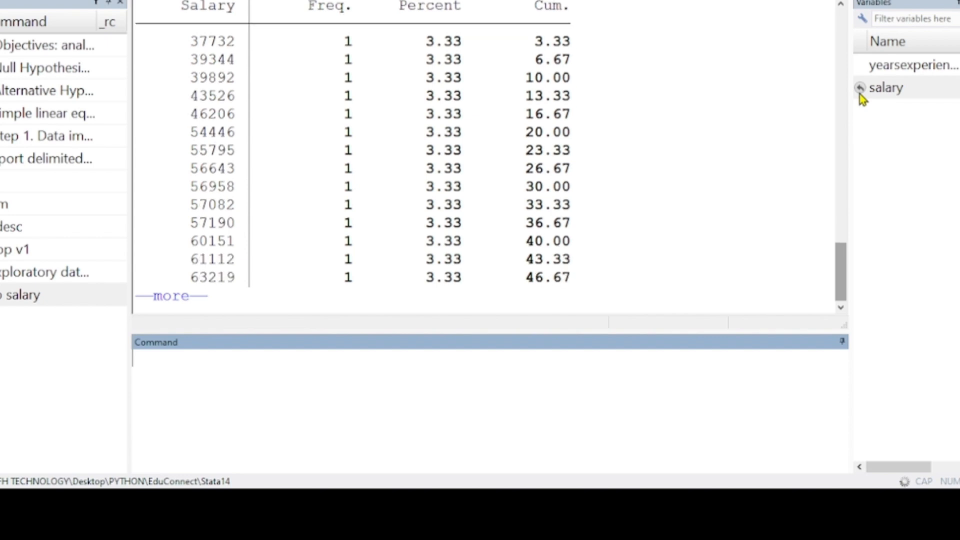
key("Return")
key("Return")
key("Return")
key("Return")
key("Return")
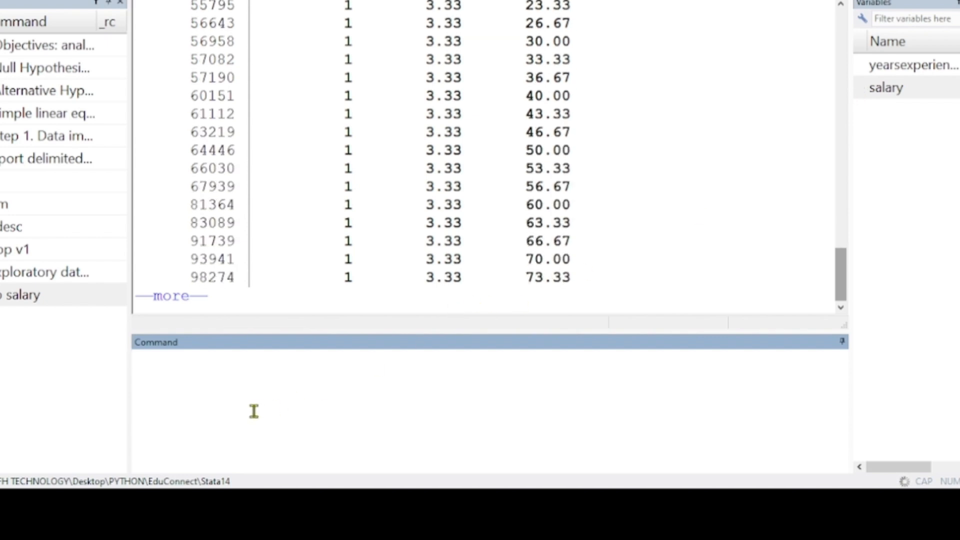
type("a")
key("BackSpace")
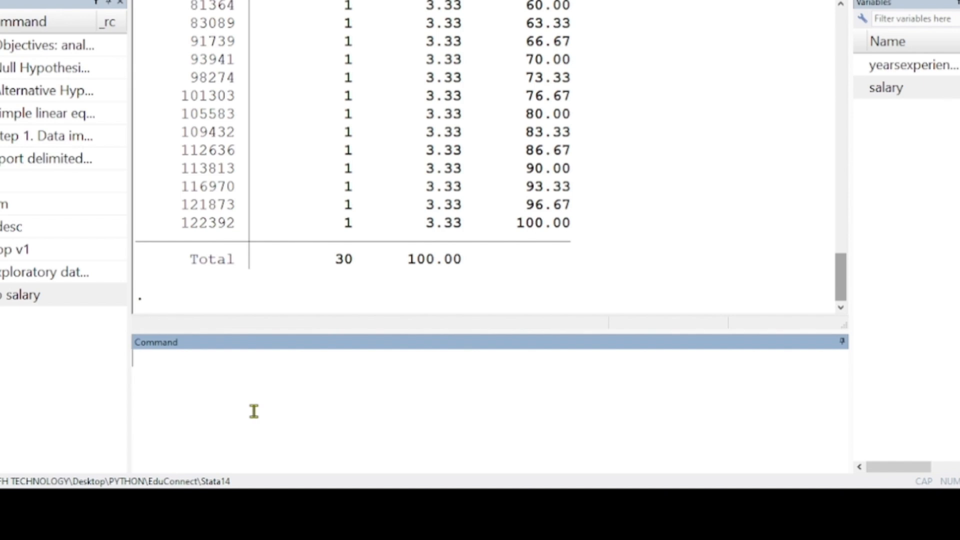
Tabulate the frequencies of yearsexperience
type("tab")
left_click(860, 67)
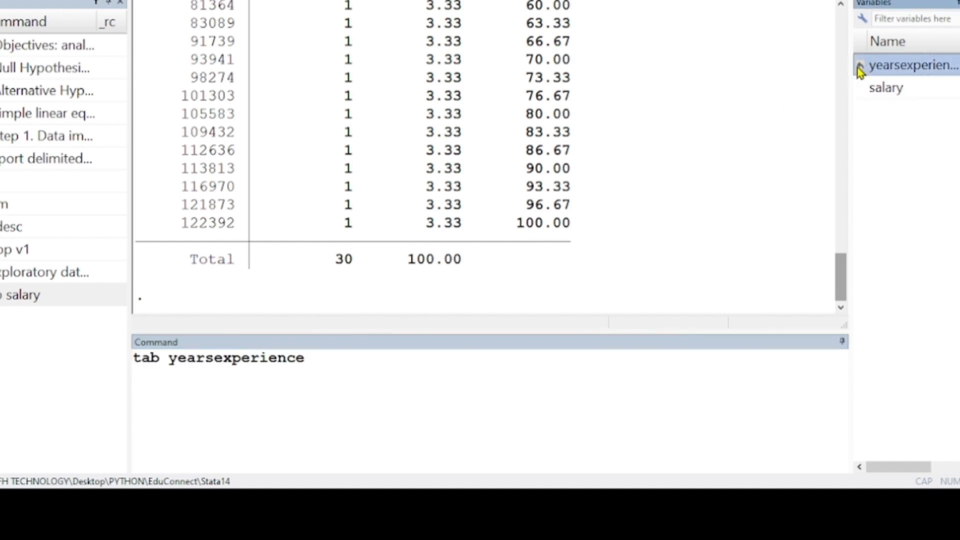
key("Return")
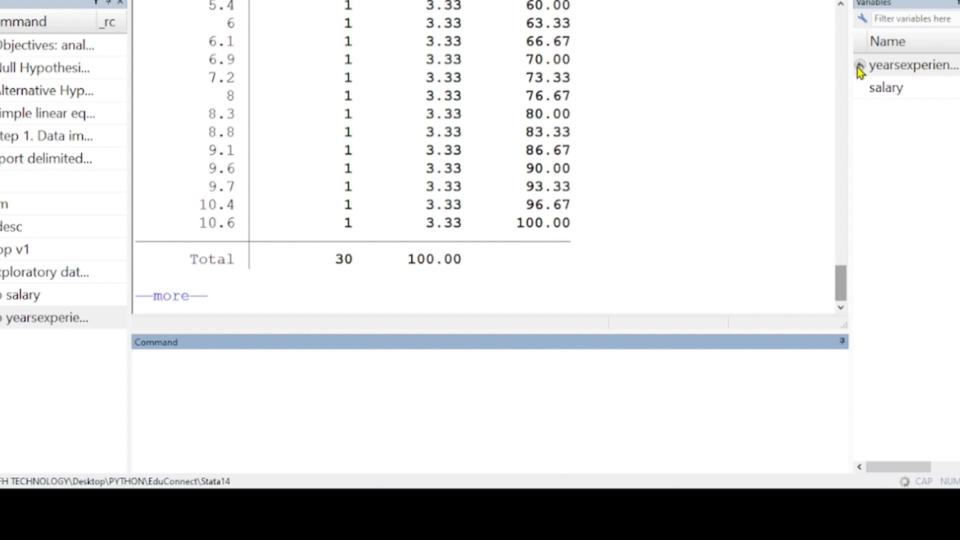
Switch to the Word document on grouping numerical variables, examine the calculations of the number of classes and class interval, and return to Stata
left_click(425, 505)
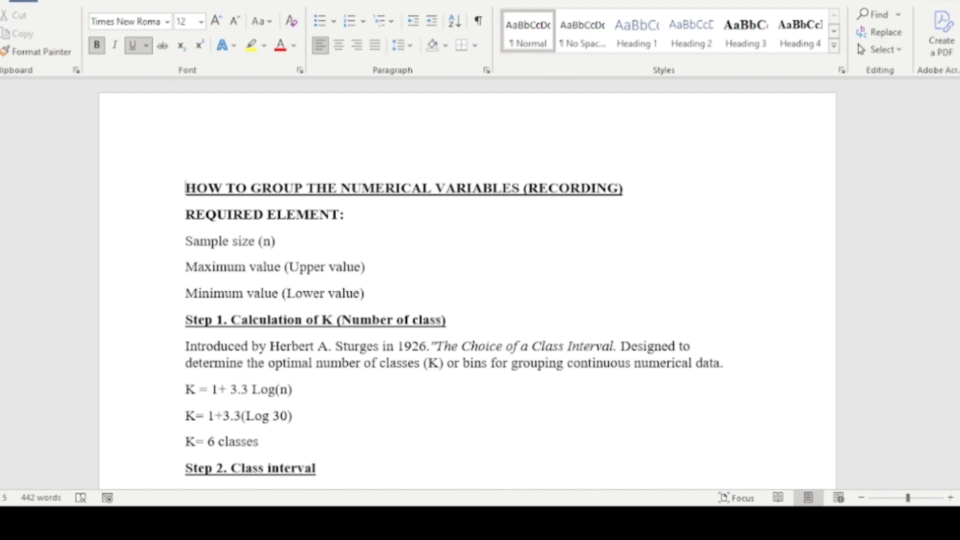
key("Down")
key("Down")
key("Down")
key("Down")
key("Down")
key("Down")
key("Down")
key("Down")
key("Down")
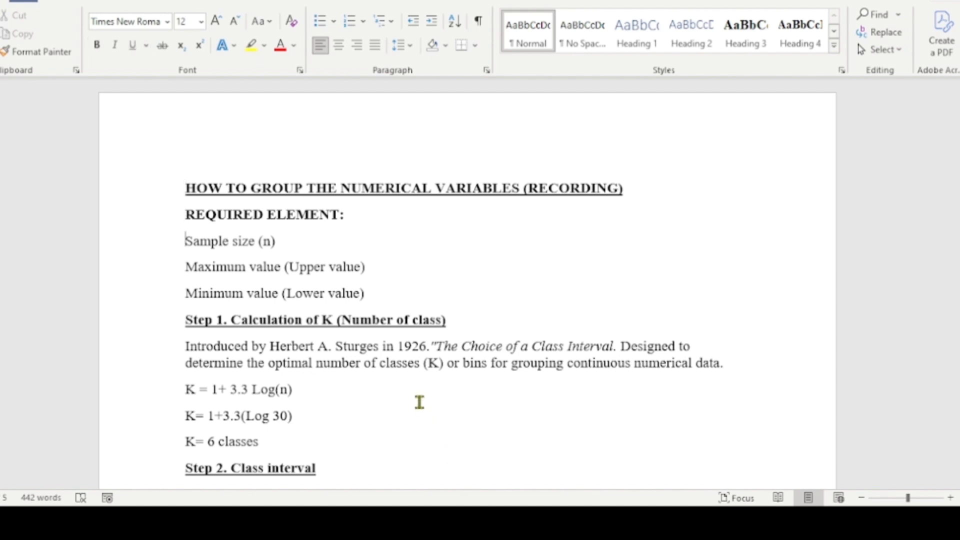
key("Down")
key("Down")
key("Down")
key("Down")
key("Down")
key("Down")
key("Down")
key("Down")
key("Down")
key("Down")
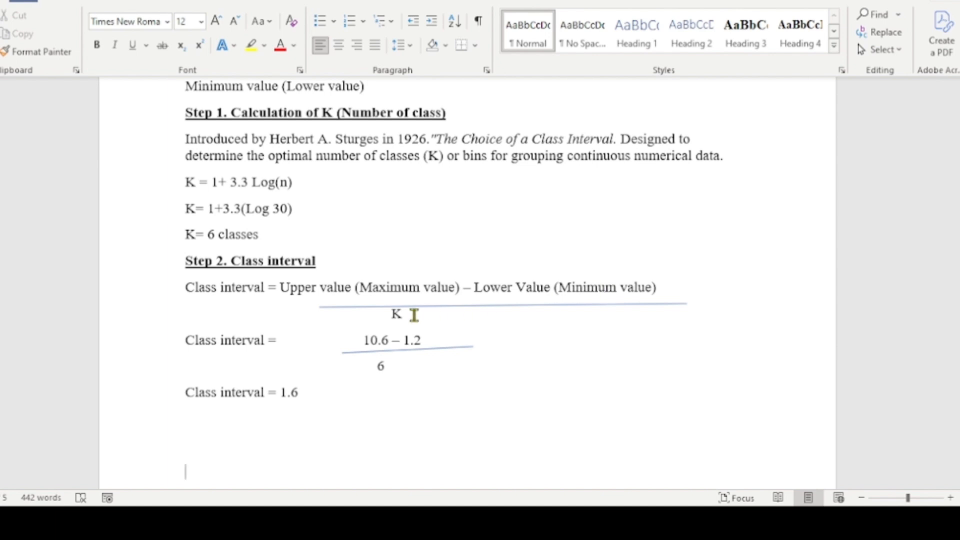
left_click(261, 238)
left_click(210, 241, "shift")
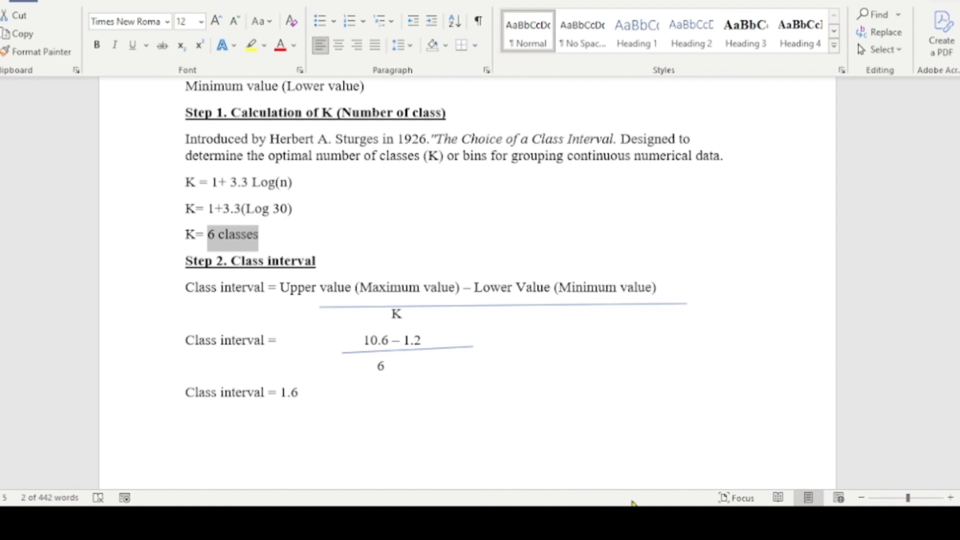
left_click(320, 261)
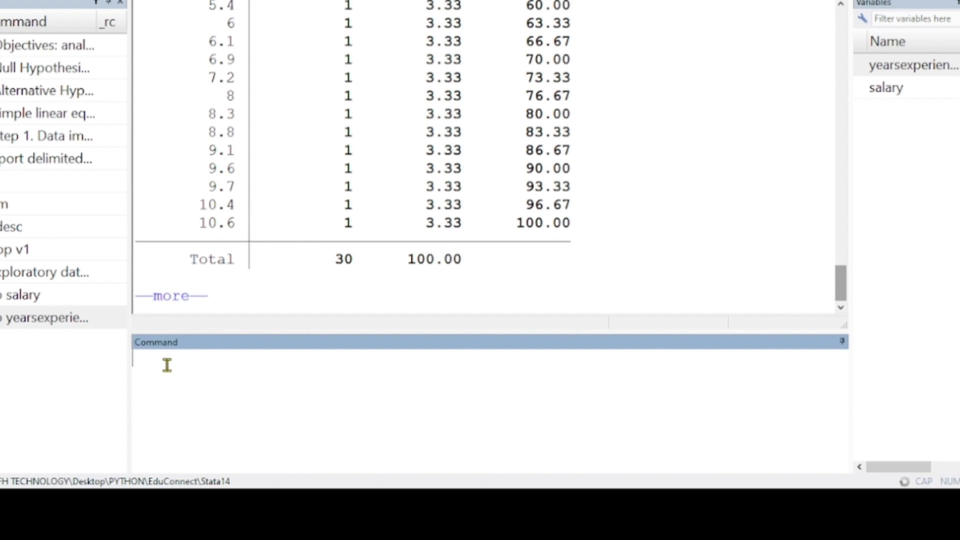
Enter a recode command for yearsexperience with labelled classes 1–6 (1.2/2.8, 2.9/4.5, 4.6/6.1, 6.2/7.7, 7.8/8.4, 8.5/30), generating Year_class, without running it
type("recode yearsexperience(1.2/2.8 = 1 \"class I\")(2.9/4.5 = 2 \"Claas II\")(4.6/6.1 = 3 \"class III\")(6.2/7.7 = 4 \"Class IV\")(7.8/8.4 = 5 \"Class V\")(8.5/30 = 6 \"class VI\"), generate (\"Year_class\")")
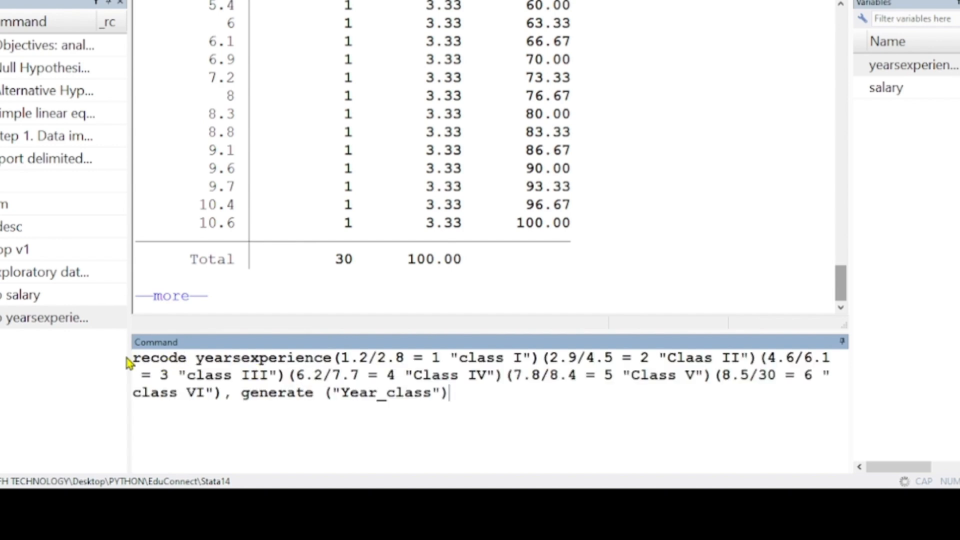
Examine the entered recode command for yearsexperience: its class ranges, numeric codes, class labels and the generate option with the new variable name
left_click_drag(134, 358, 205, 358)
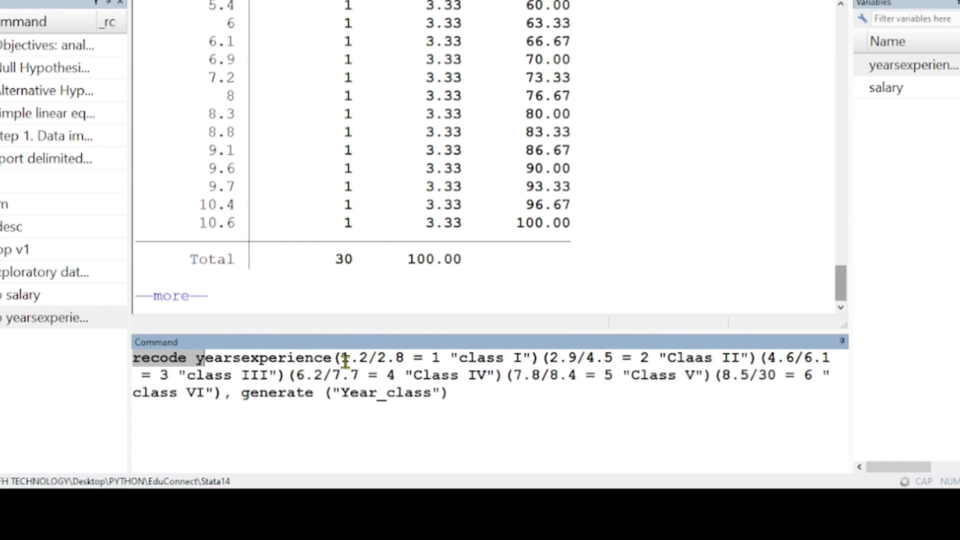
left_click_drag(340, 358, 367, 360)
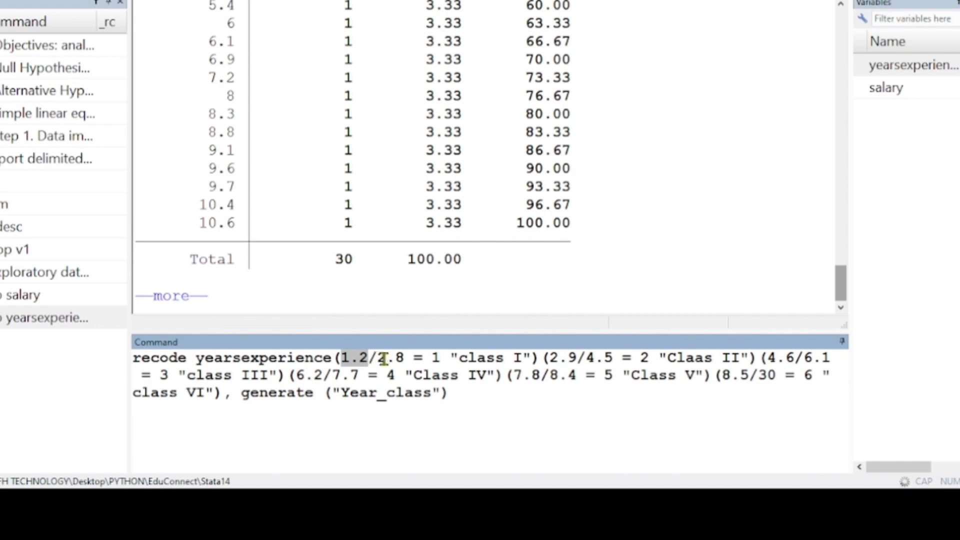
left_click(380, 358)
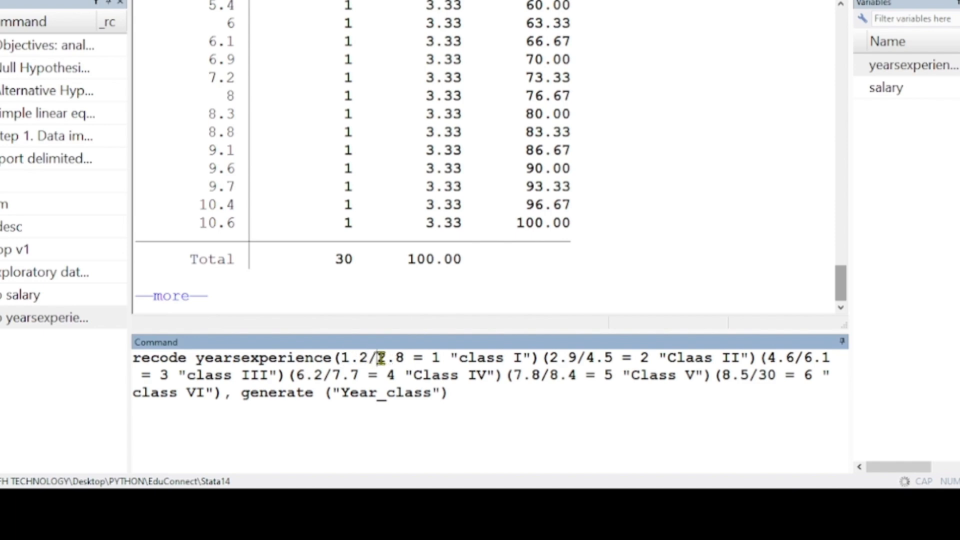
left_click_drag(380, 358, 405, 357)
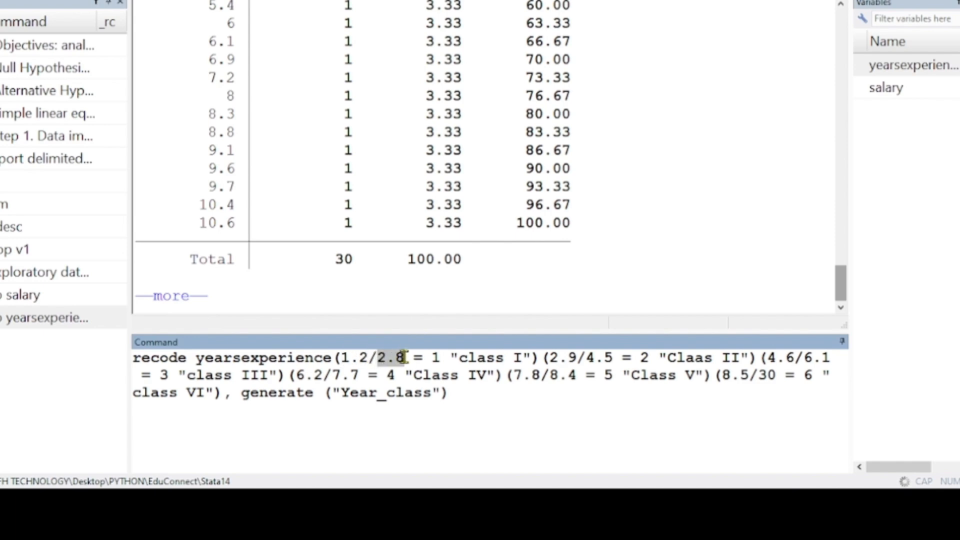
left_click(434, 357)
double_click(433, 357)
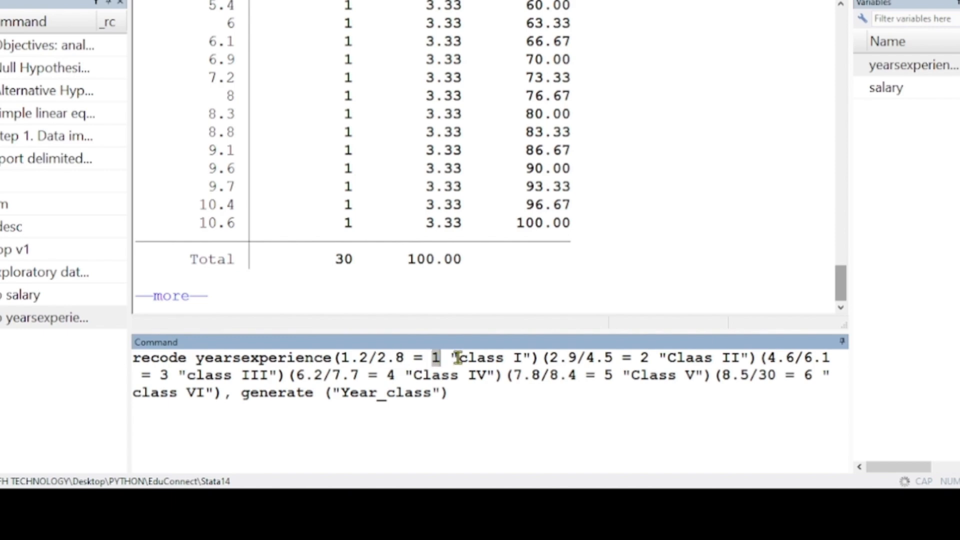
left_click_drag(453, 358, 531, 361)
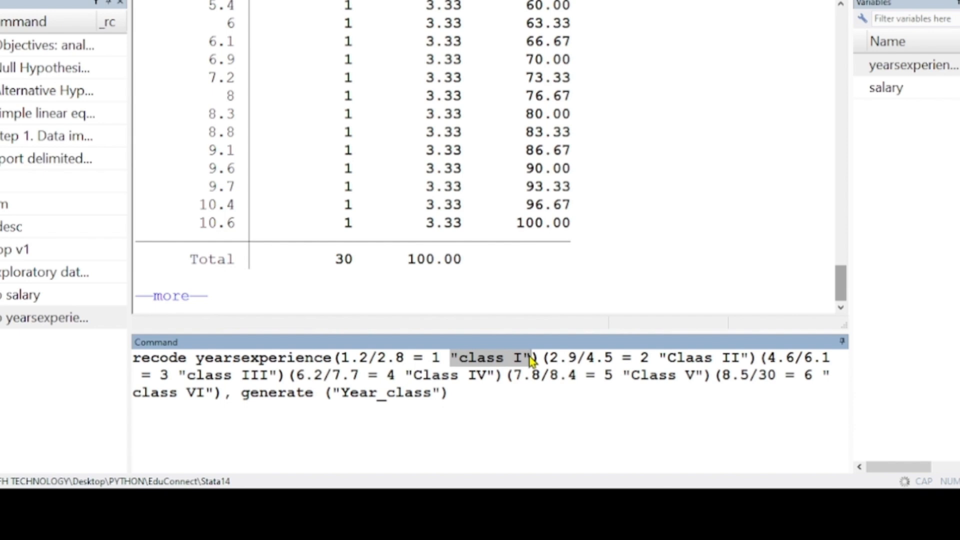
left_click(491, 400)
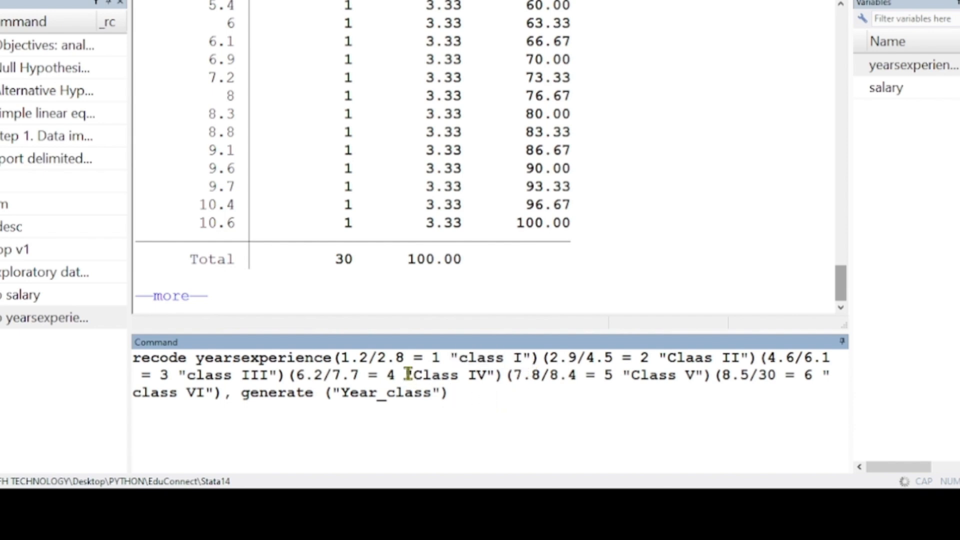
left_click_drag(403, 357, 352, 357)
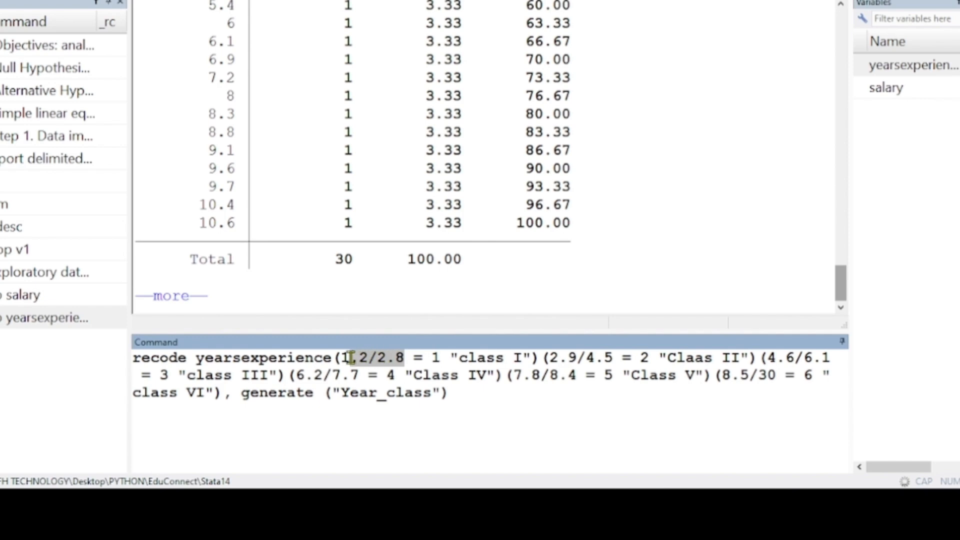
left_click(506, 389)
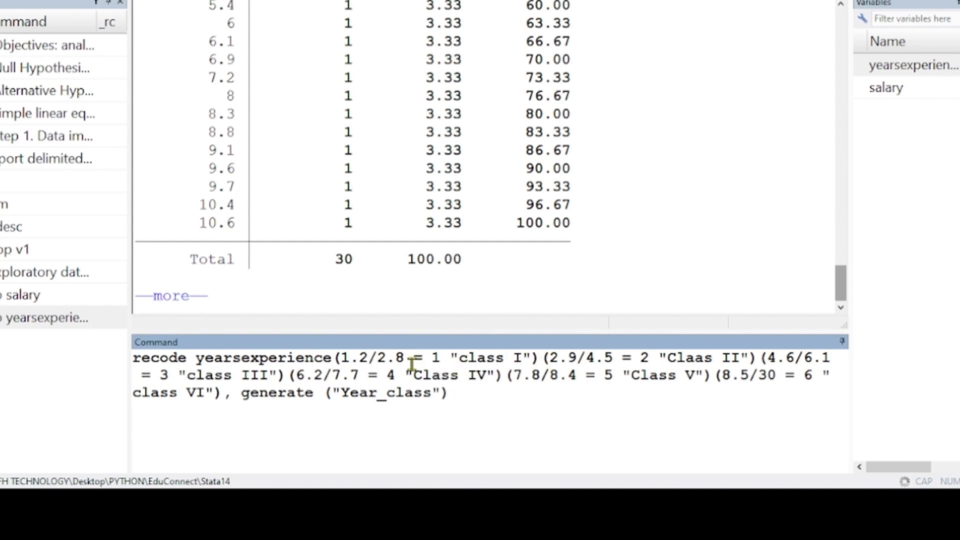
left_click_drag(404, 359, 379, 360)
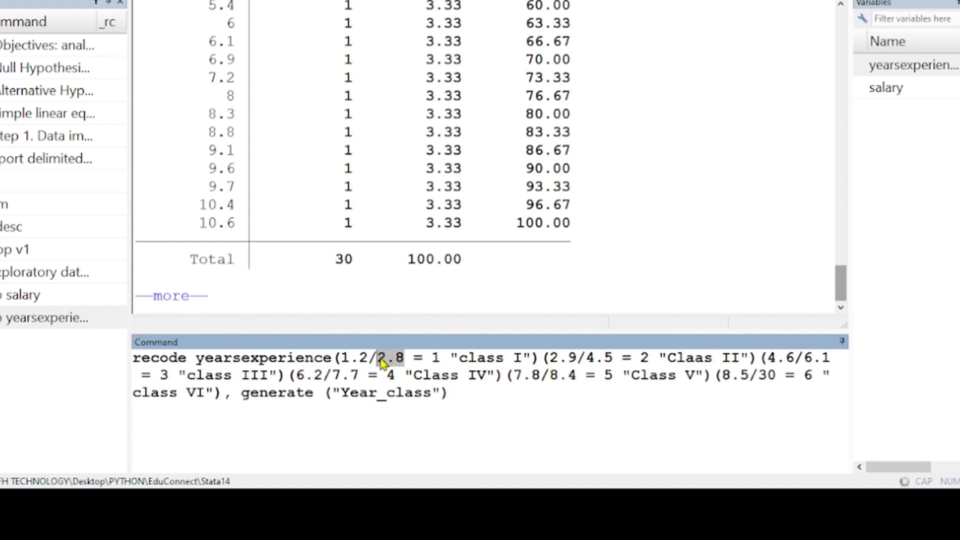
left_click(576, 359)
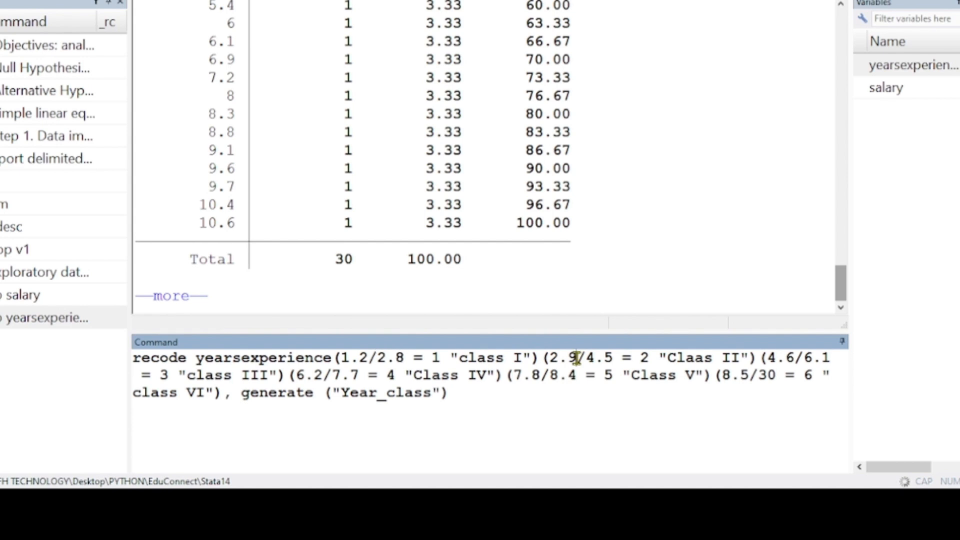
left_click_drag(576, 358, 611, 357)
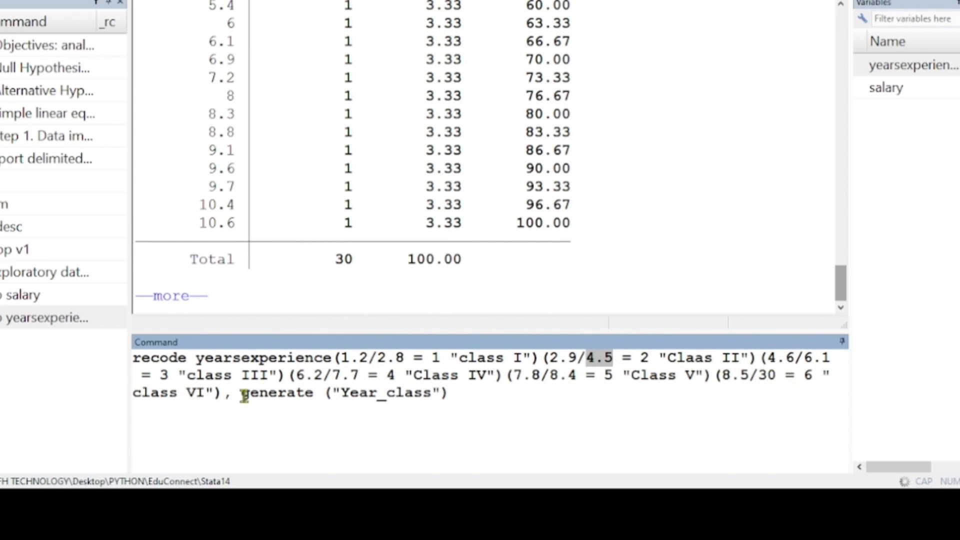
left_click_drag(242, 393, 324, 399)
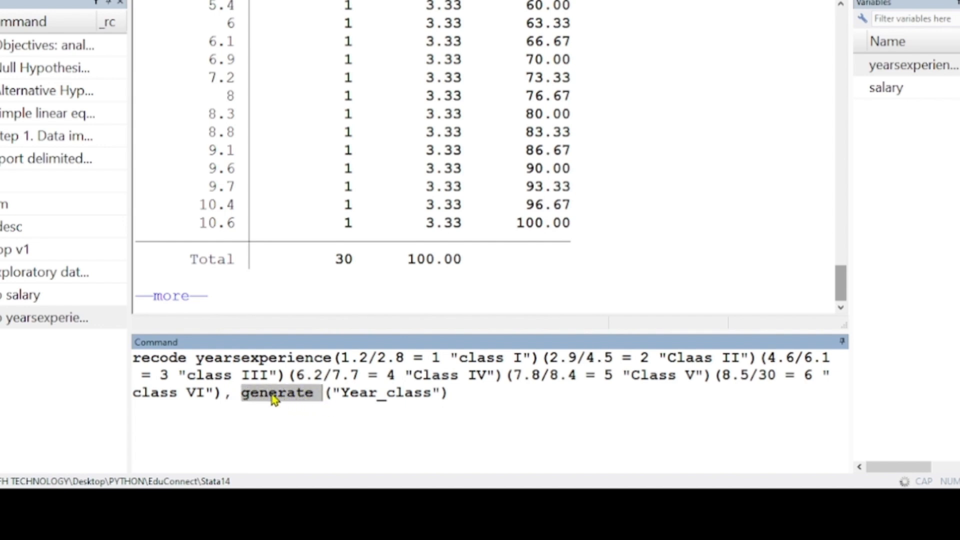
left_click_drag(332, 393, 443, 393)
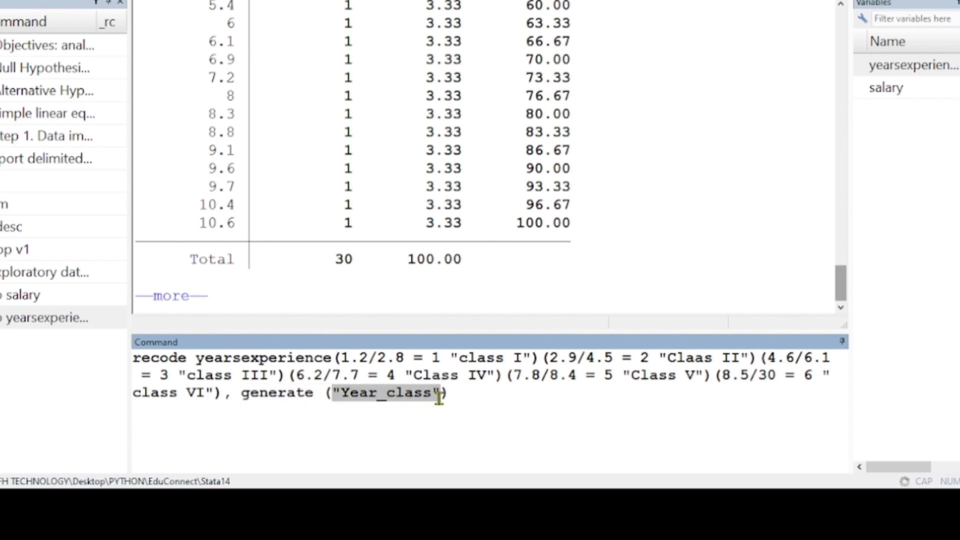
Run the recode command to generate Year_class from yearsexperience
left_click(466, 398)
key("Return")
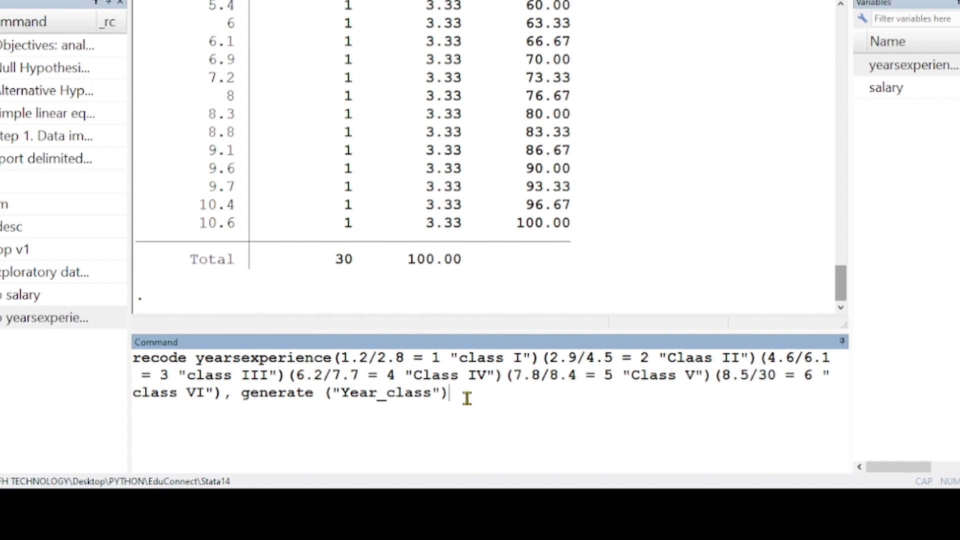
key("Return")
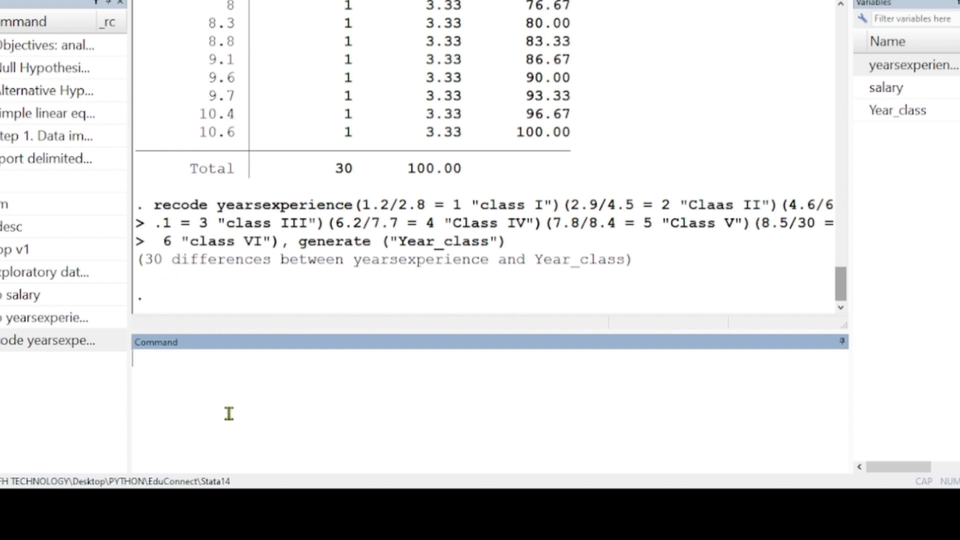
Tabulate the frequencies of Year_class
type("tab")
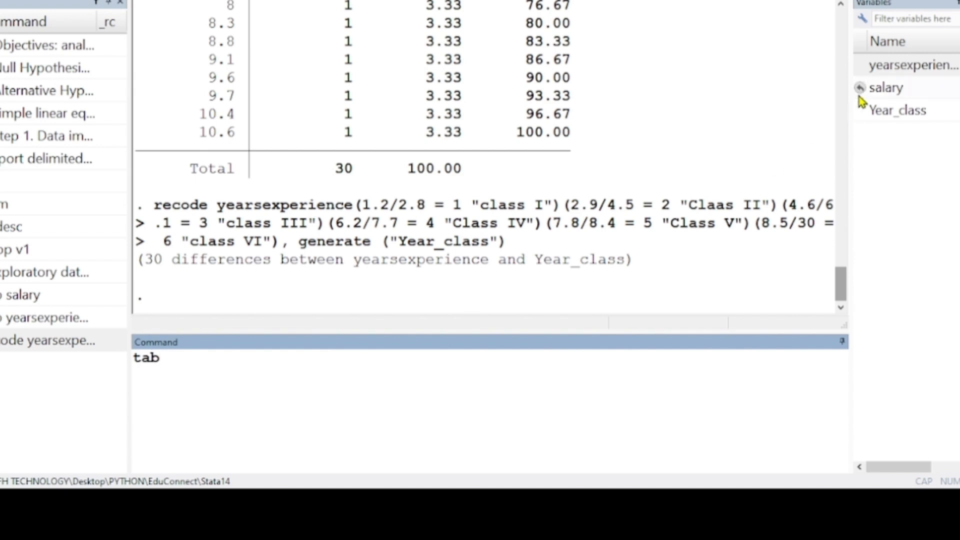
left_click(860, 113)
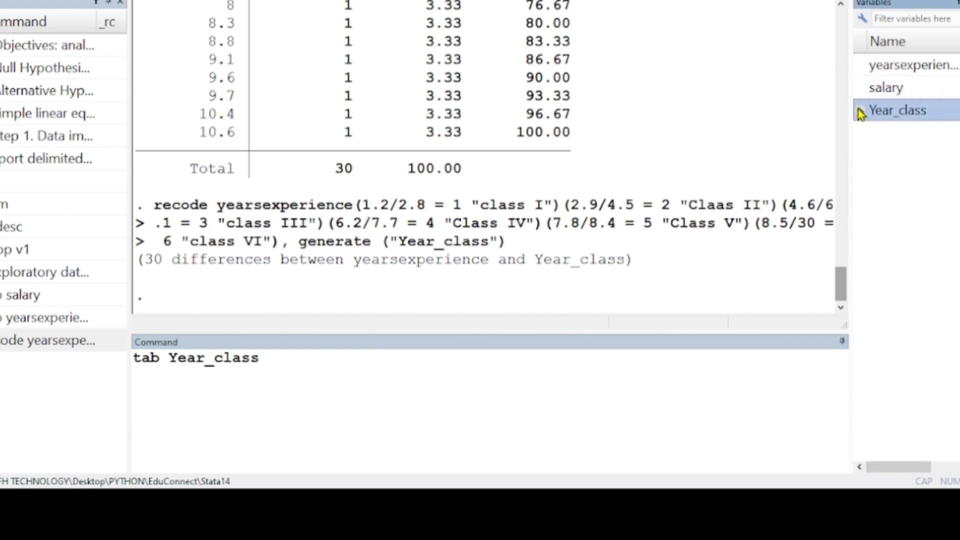
key("Return")
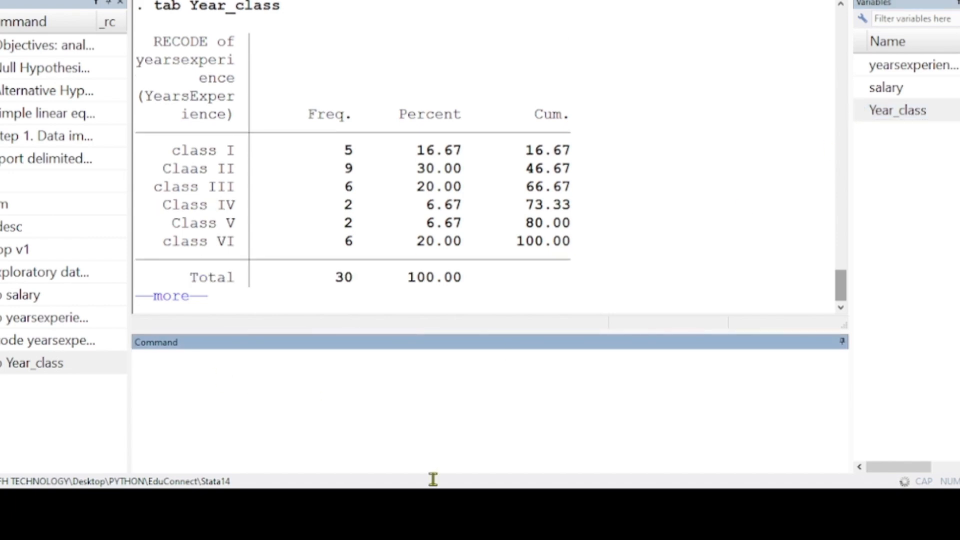
left_click(433, 505)
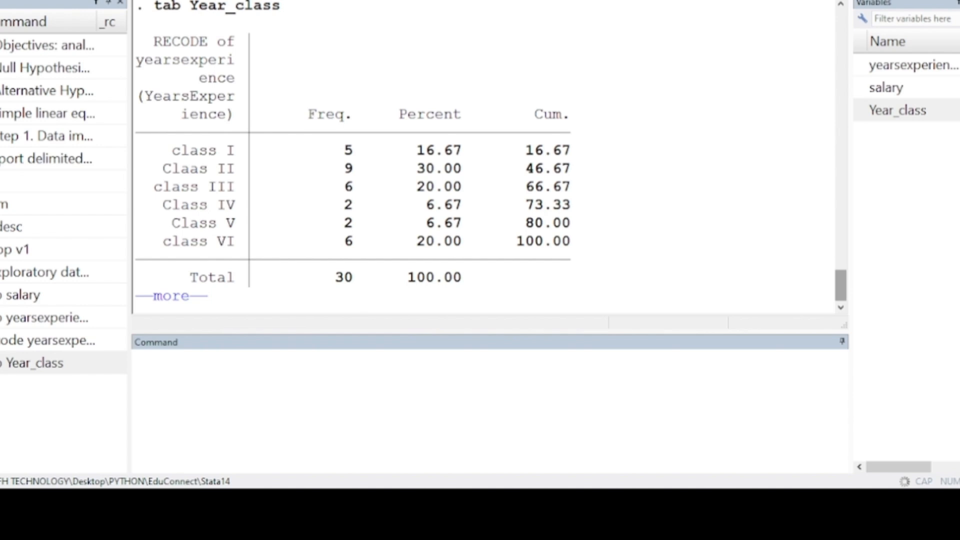
Enter a recode command for salary with groups 1–5 labelled Salary a–e (37732/51842, 51843/65952, 65953/80062, 80063/94172, 94173/130000), generating Salary_group
left_click(367, 425)
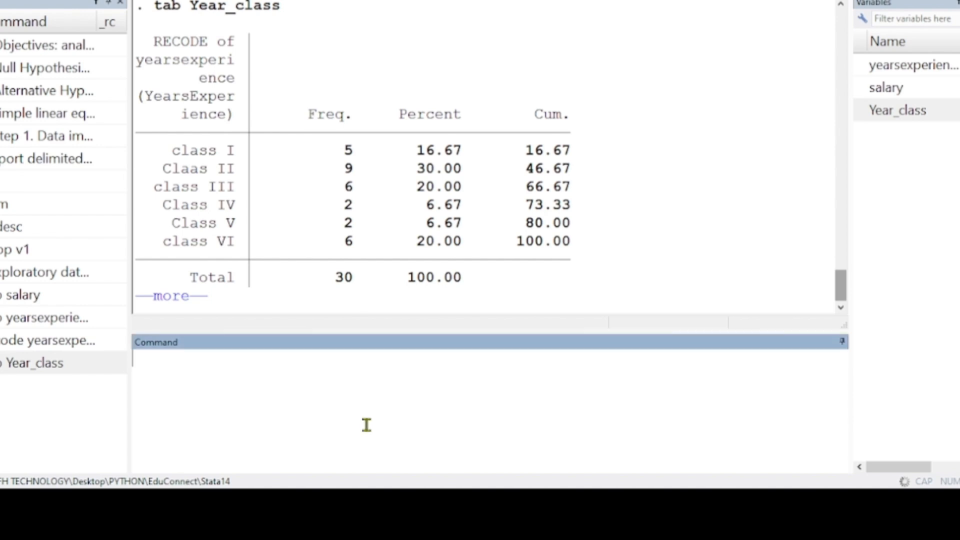
type("recode salary (37732/51842 = 1 \"Salary a\")(51843/65952 = 2 \"Salary b\")(65953/80062 = 3 \"Salary c\")(80063/94172 = 4 \"Salary d\")(94173/130000= 5 \"Salary e\"), generate (\"Salary_group\")")
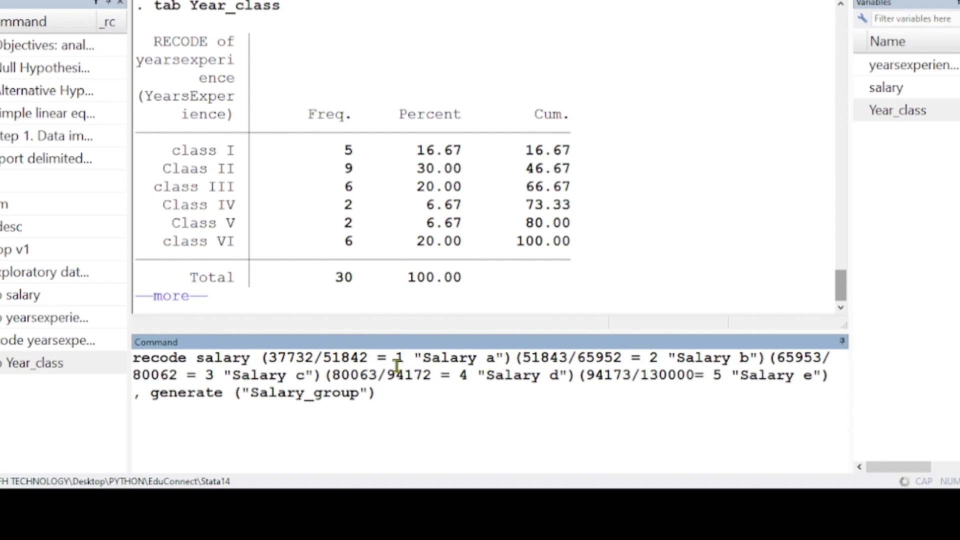
left_click_drag(420, 358, 501, 359)
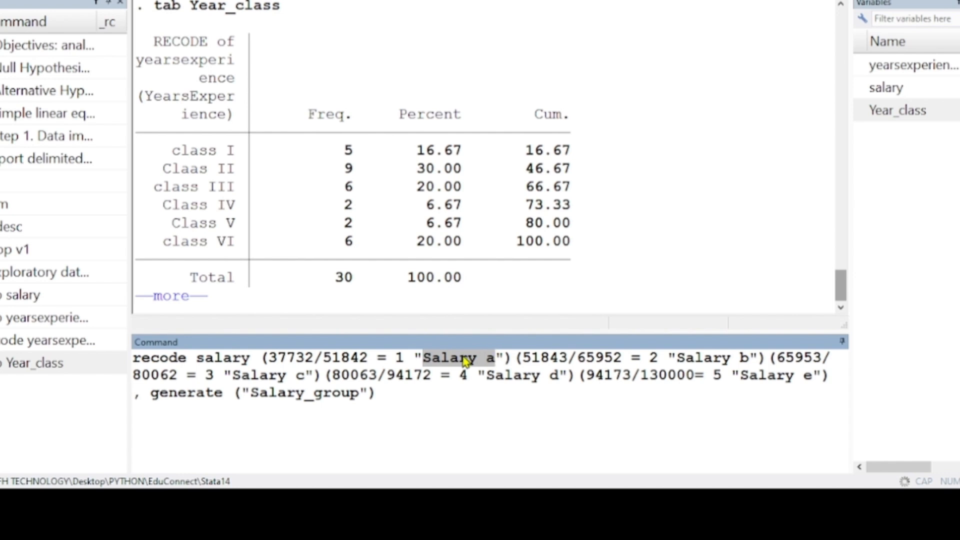
left_click_drag(368, 358, 271, 355)
key("ctrl+c")
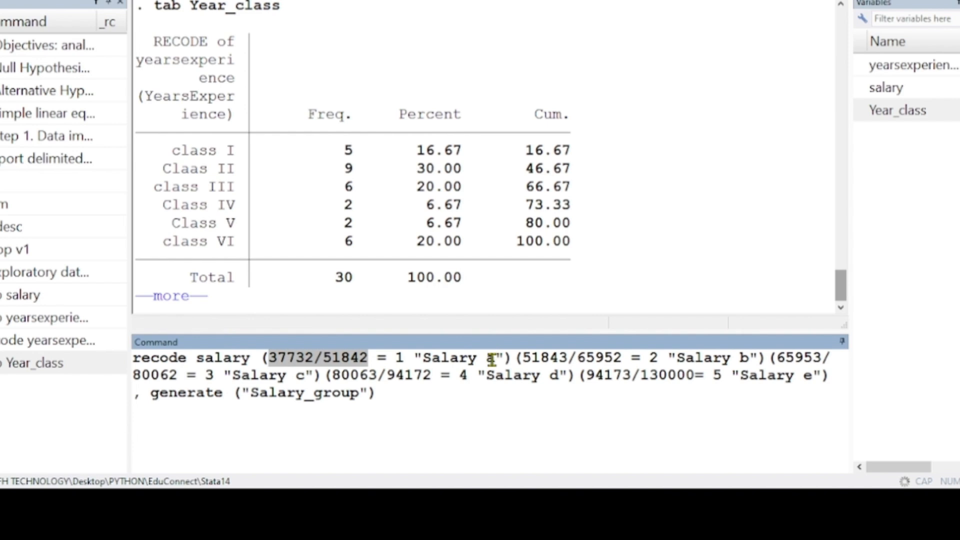
left_click_drag(494, 358, 426, 359)
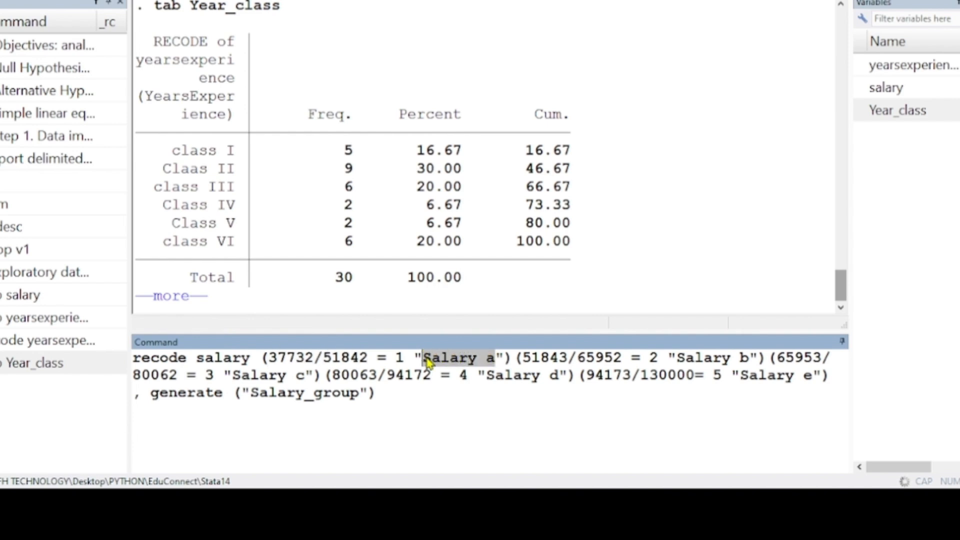
key("ctrl+v")
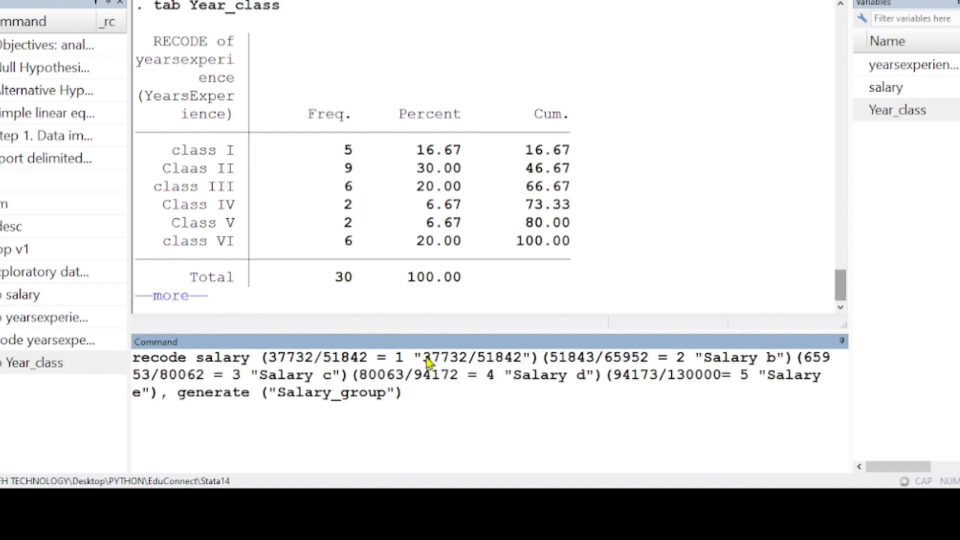
left_click(480, 355)
key("BackSpace")
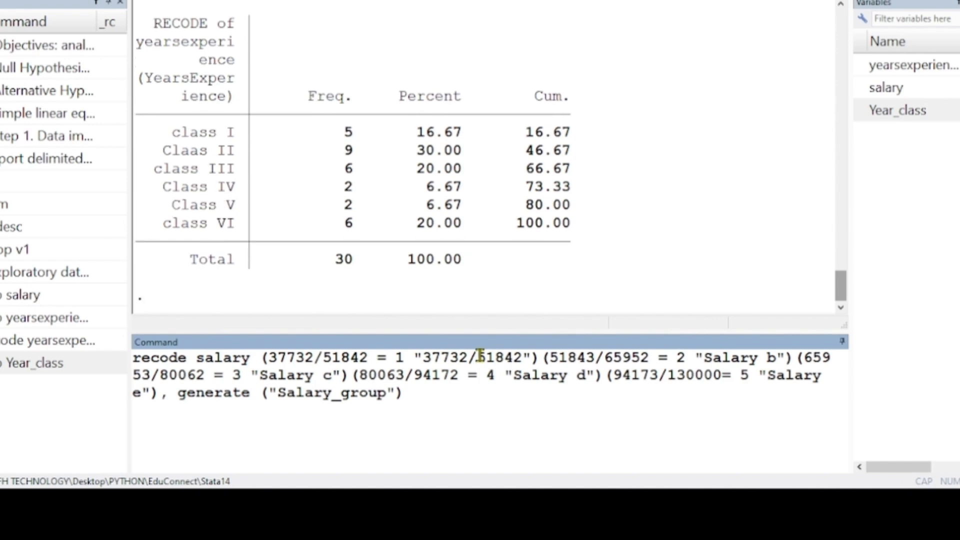
type("-")
key("BackSpace")
key("BackSpace")
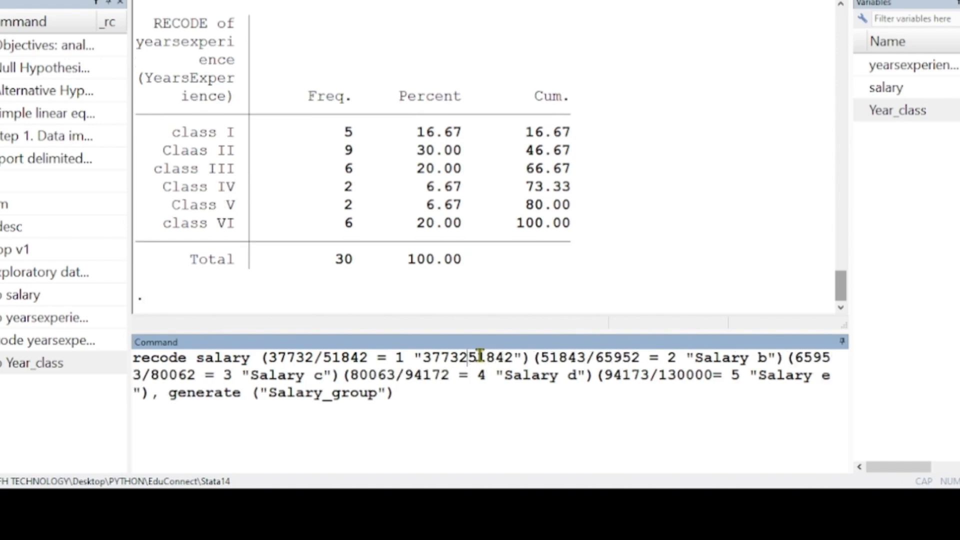
type("-")
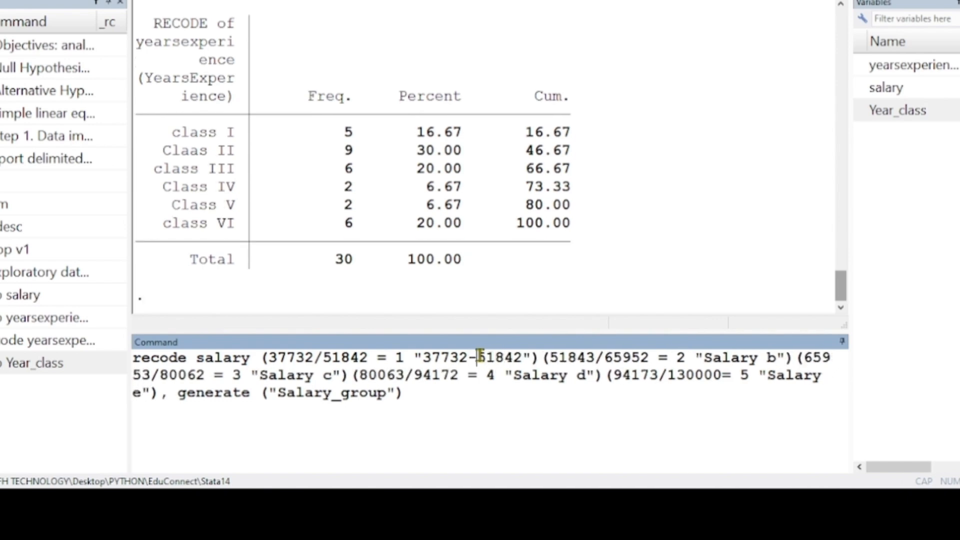
left_click(426, 400)
key("Return")
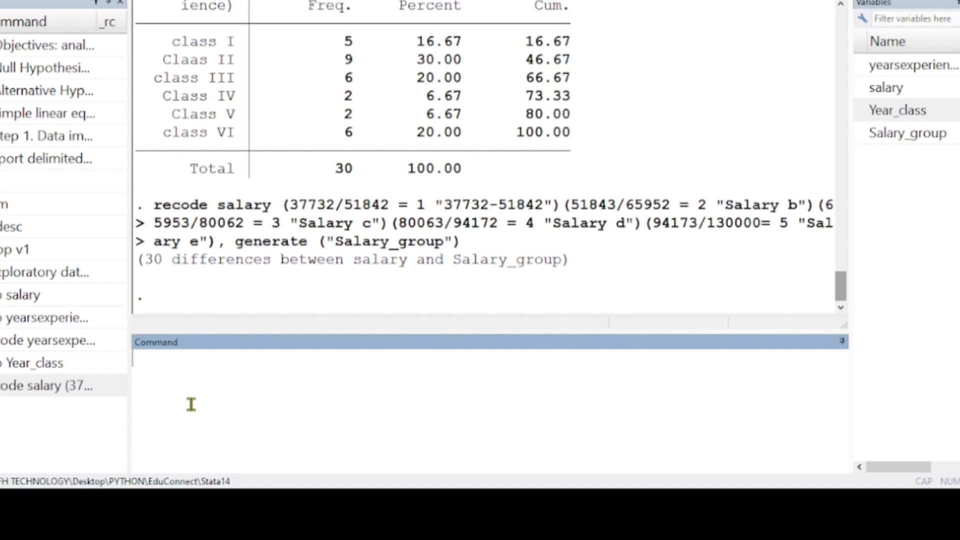
Tabulate the frequencies of Salary_group and check the label of the first group
type("tab")
left_click(861, 135)
key("Return")
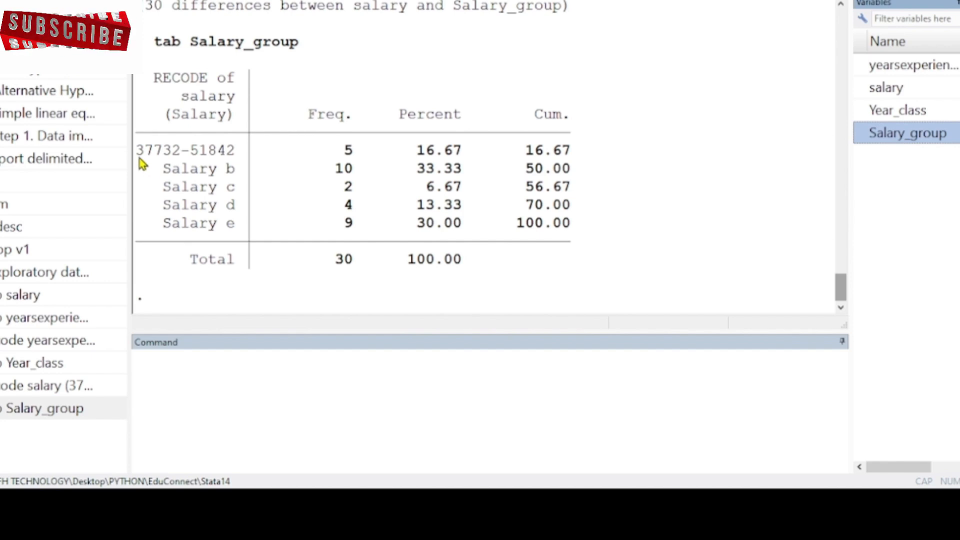
left_click_drag(138, 151, 231, 157)
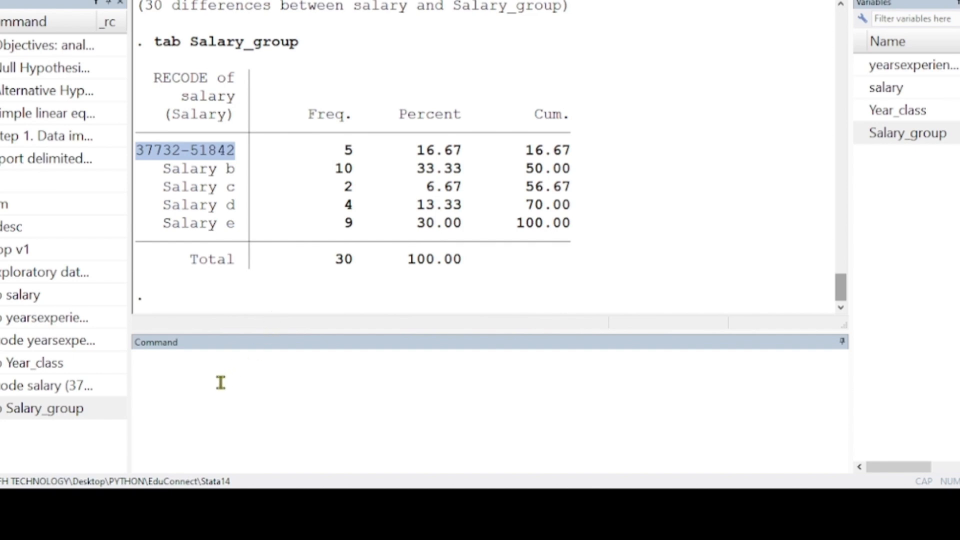
Try to correlate salary with yearsexperience by running corralate salary yearsexperience
left_click(196, 382)
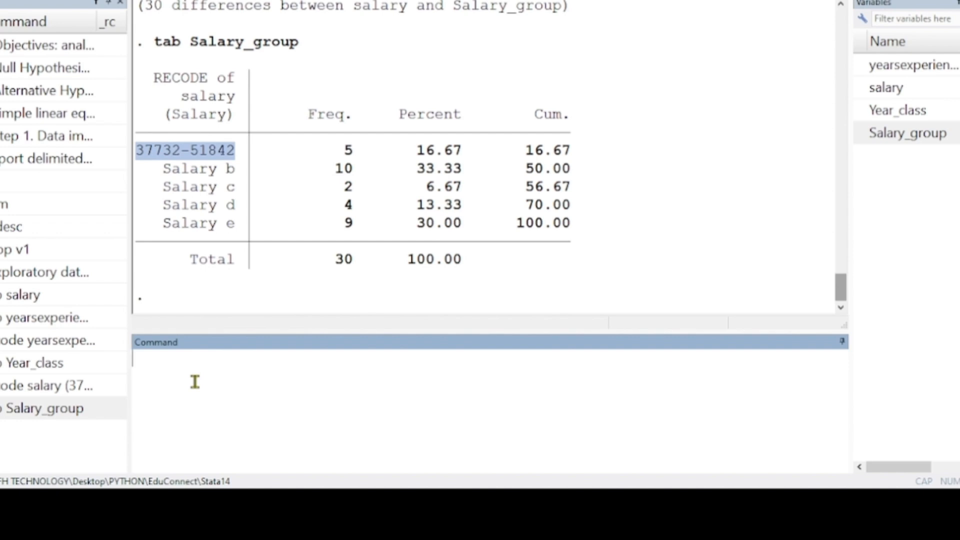
type("corralat")
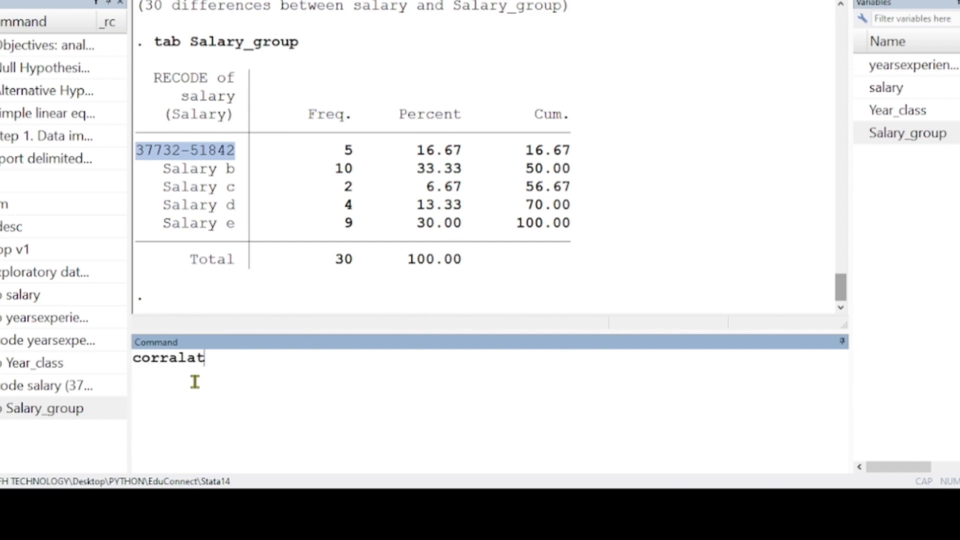
type("e")
left_click(861, 89)
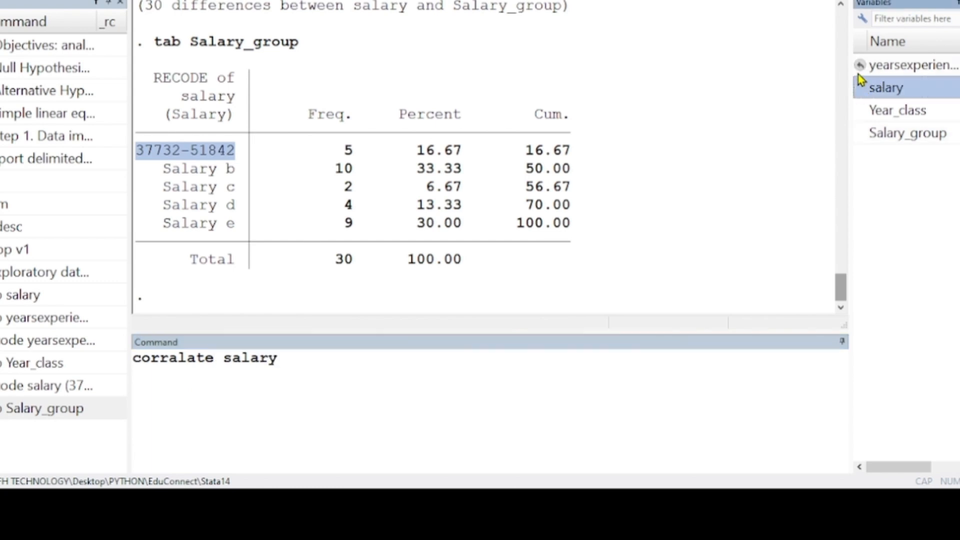
left_click(860, 66)
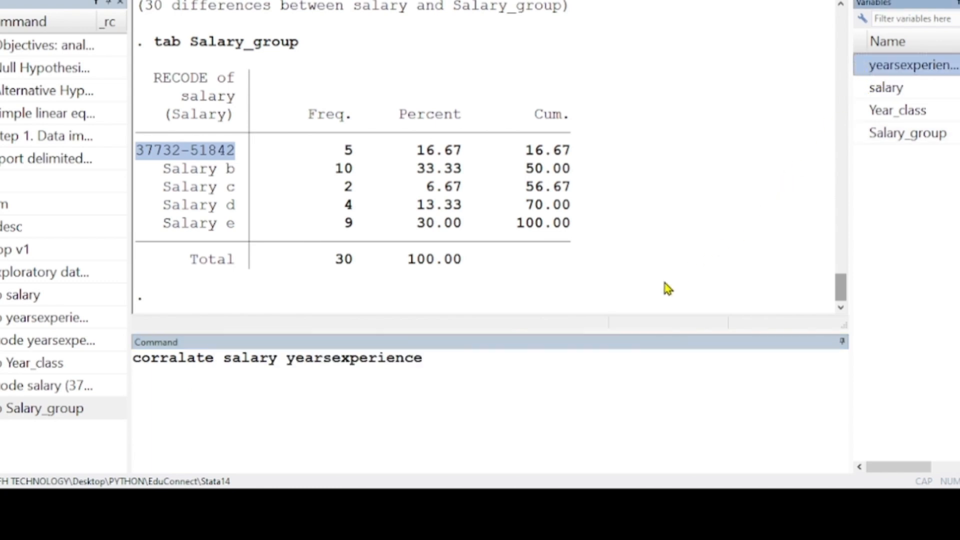
key("Return")
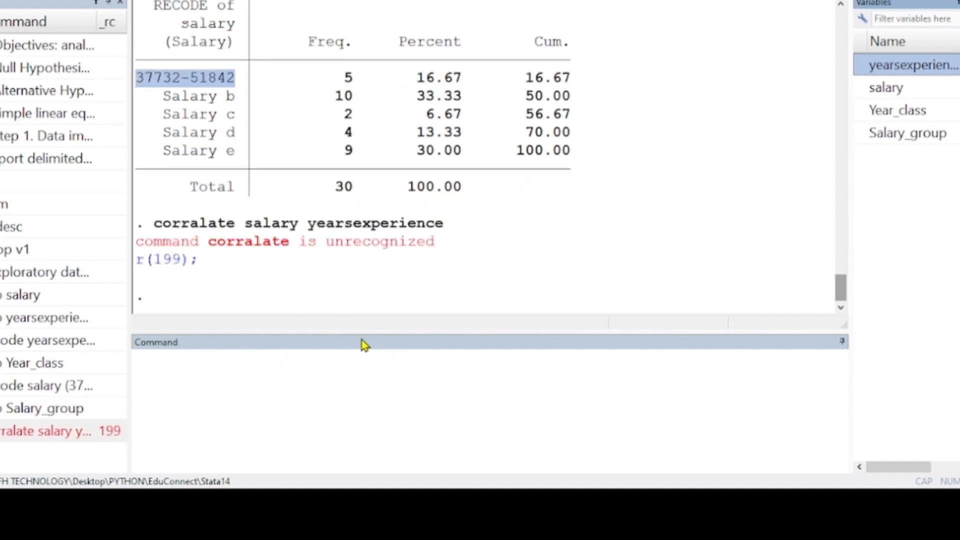
Run corr salary yearsexperience and examine the correlation coefficient between the two variables
left_click(198, 370)
type("cor")
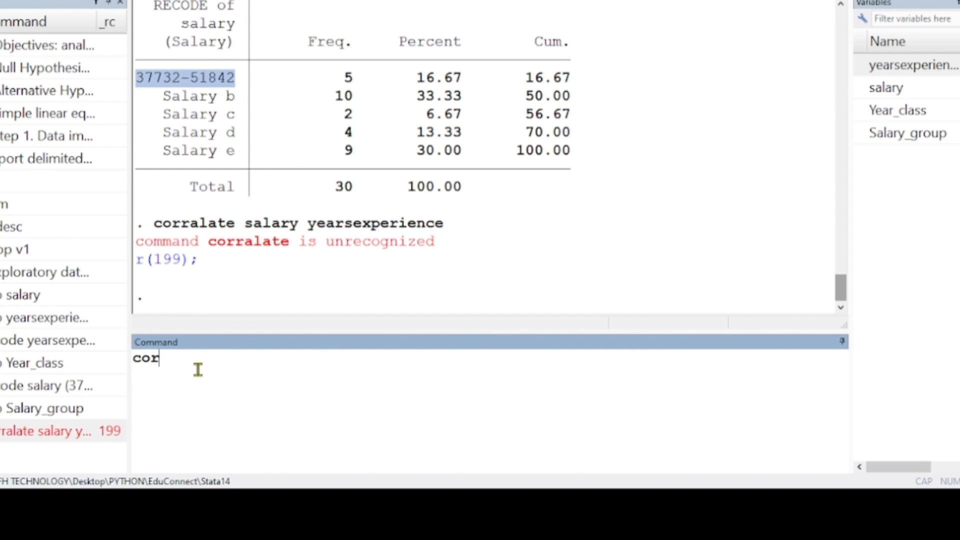
type("r")
double_click(862, 92)
double_click(863, 110)
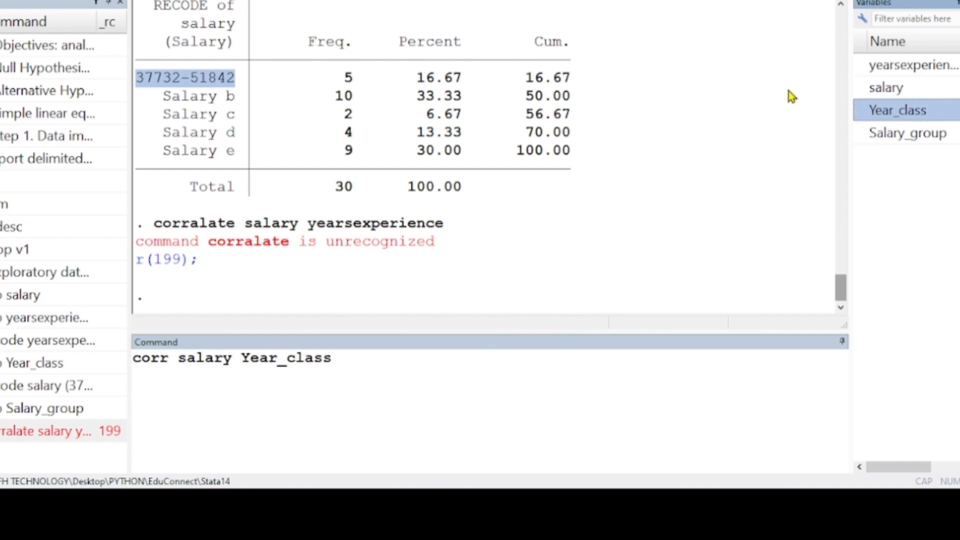
left_click_drag(331, 358, 239, 364)
key("BackSpace")
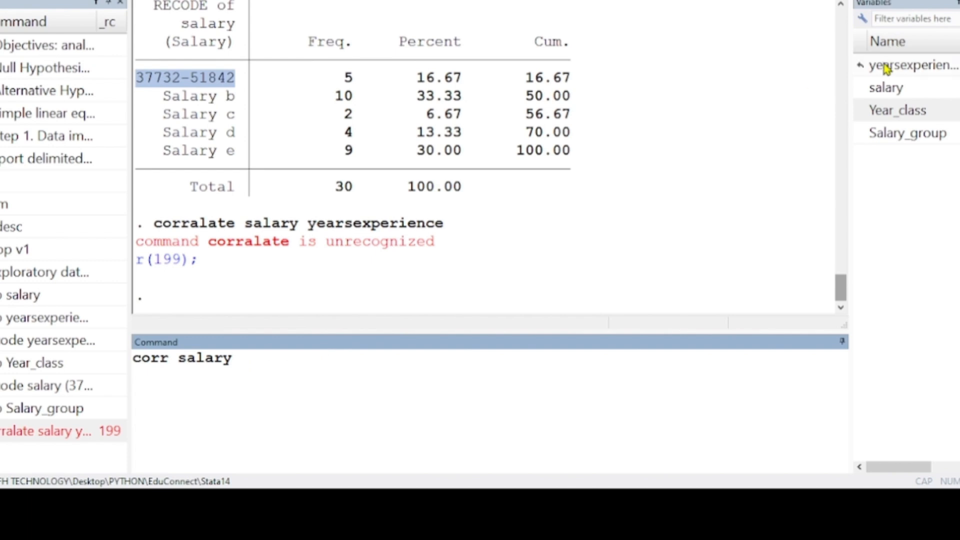
double_click(865, 67)
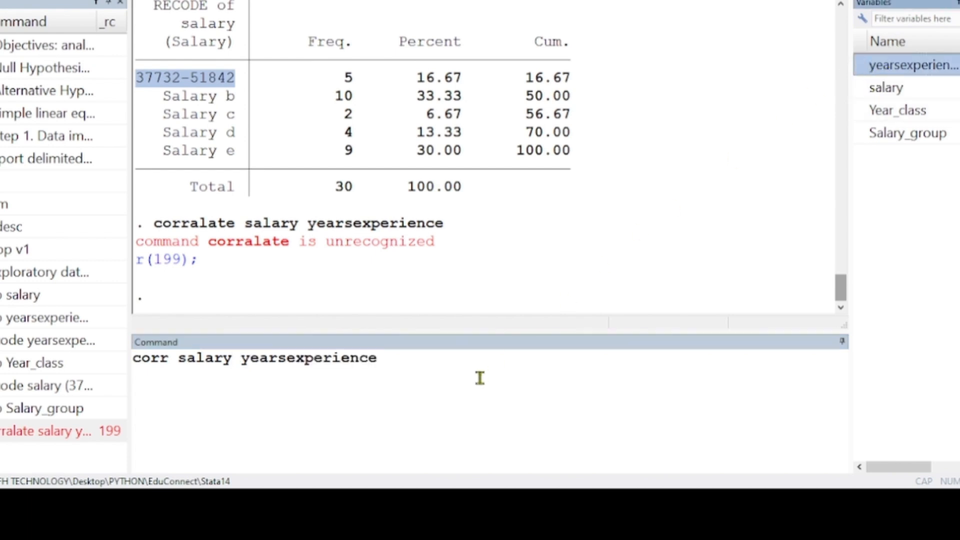
key("Return")
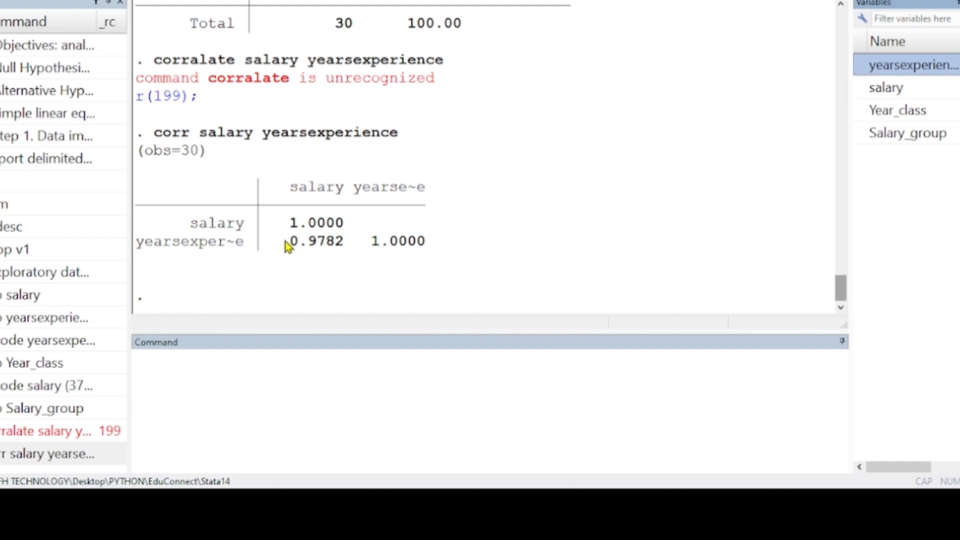
left_click_drag(286, 242, 342, 246)
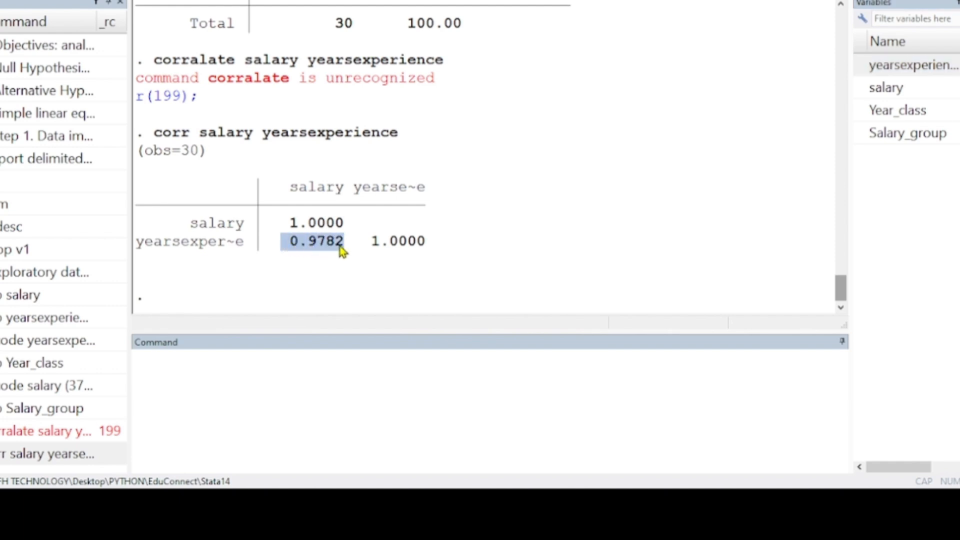
left_click(325, 250)
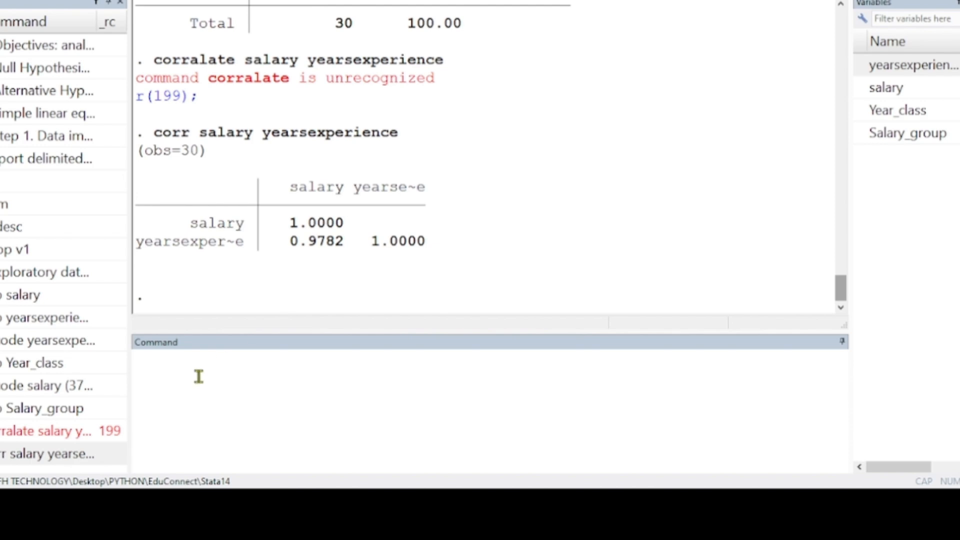
Try to plot salary against yearsexperience with a fitted line using two way (scatter salary yearsexperience)(lfit salary yearsexperience)
left_click(173, 376)
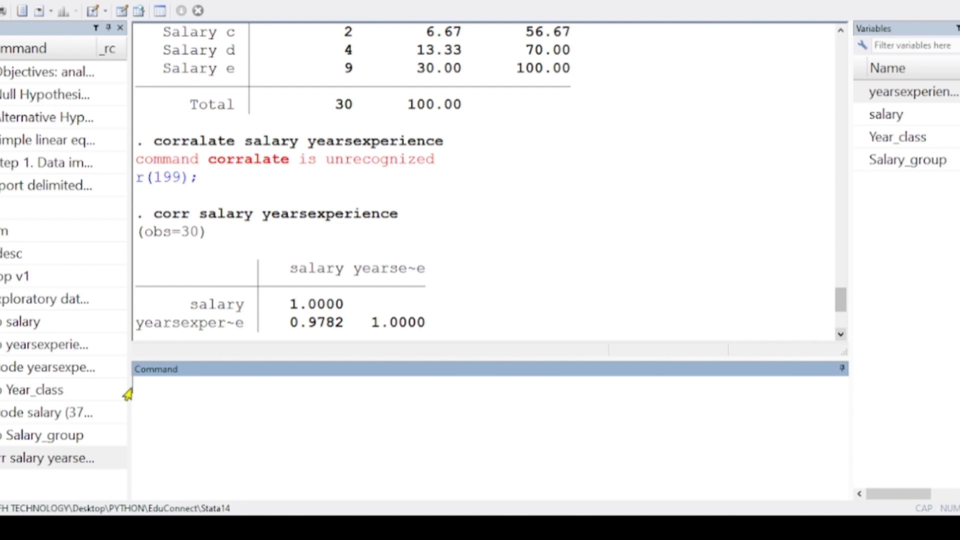
type("two way (scatter")
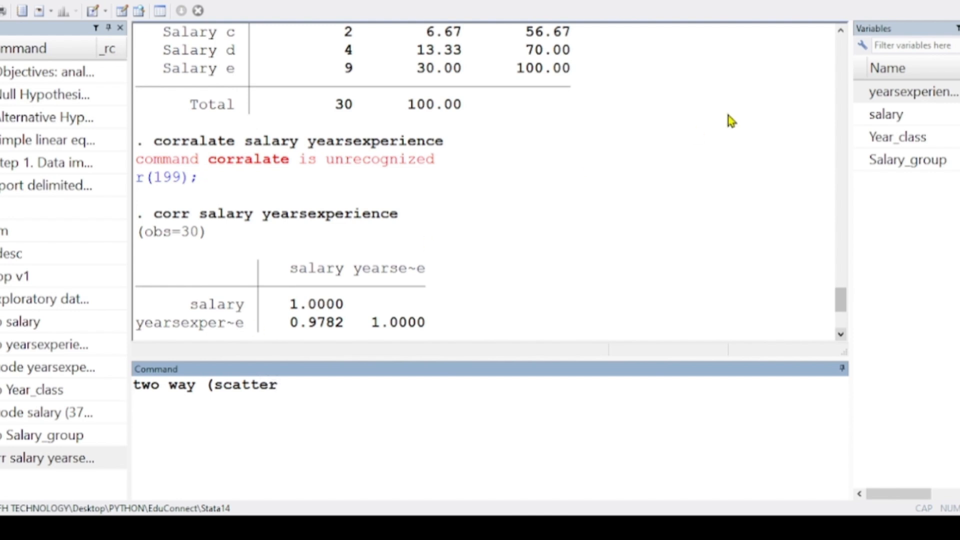
left_click(859, 115)
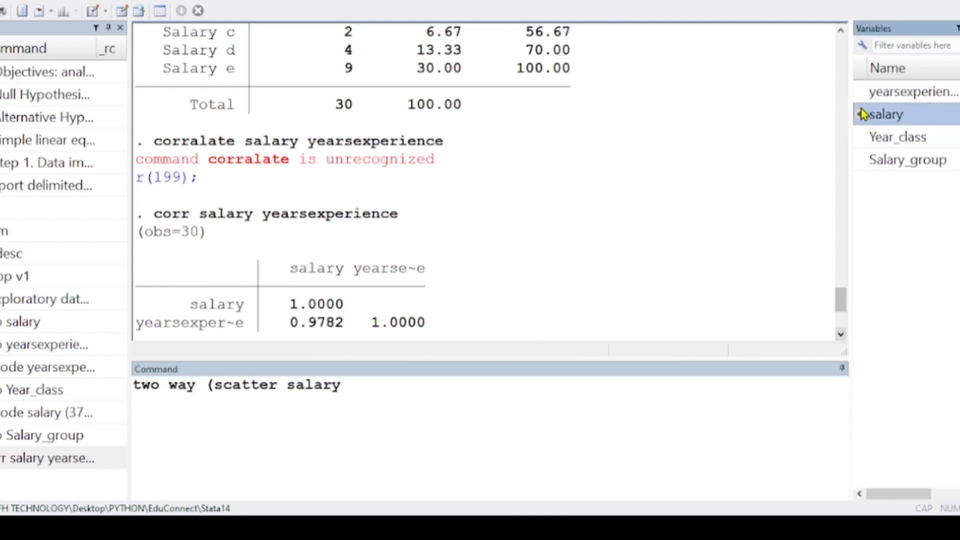
left_click(860, 92)
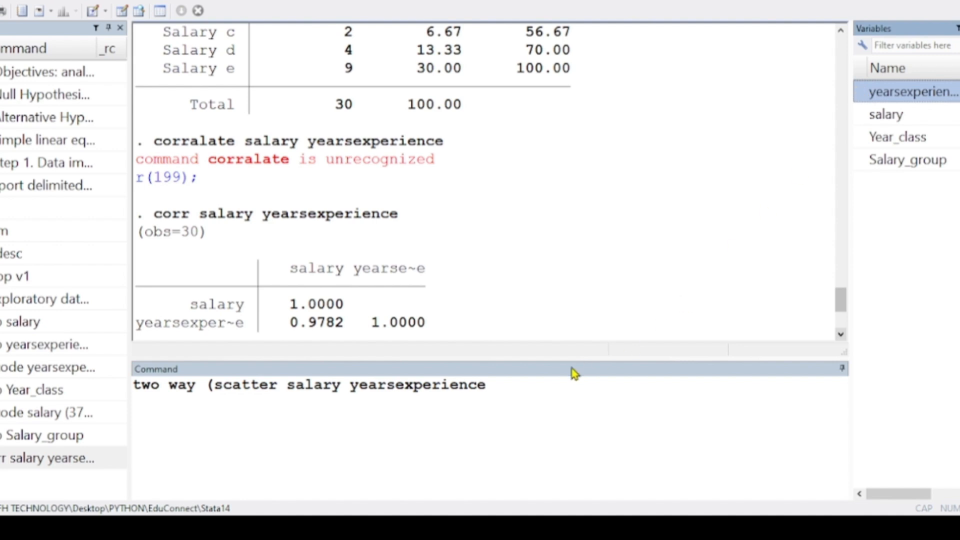
left_click(501, 390)
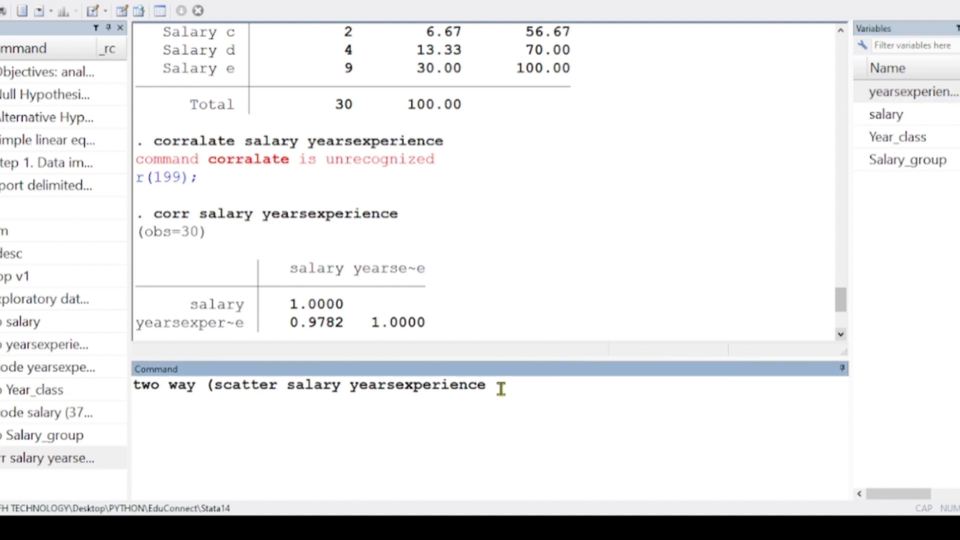
type(")(")
type("lfit")
left_click(866, 118)
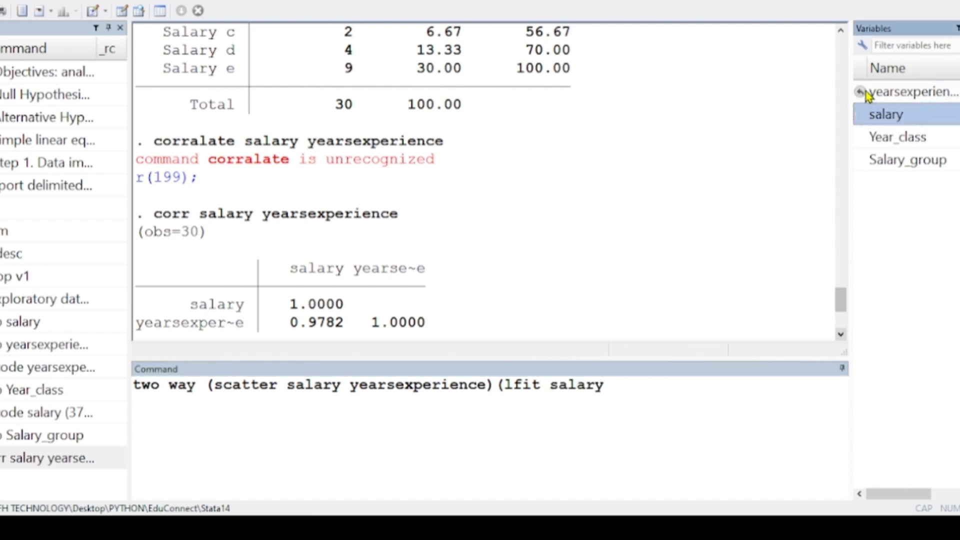
left_click(864, 92)
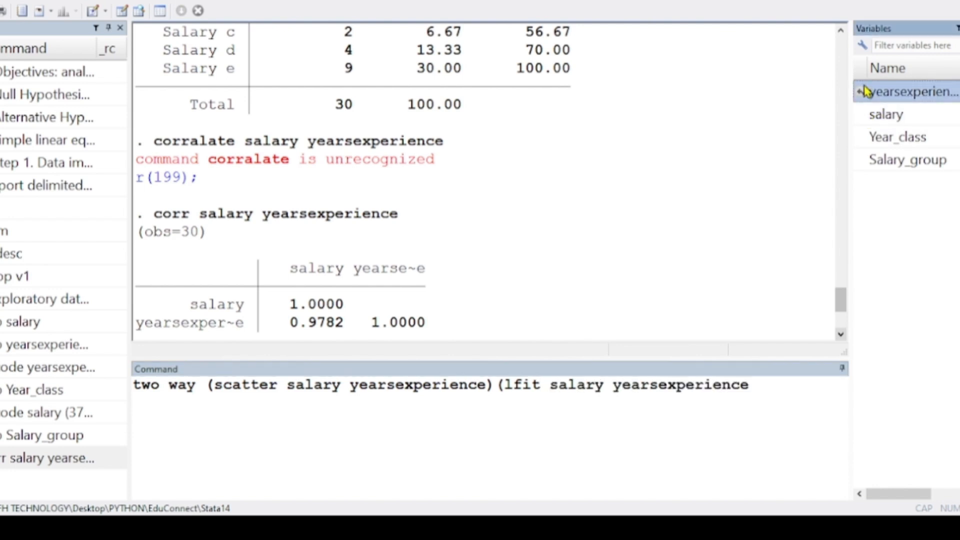
left_click(761, 383)
type(")")
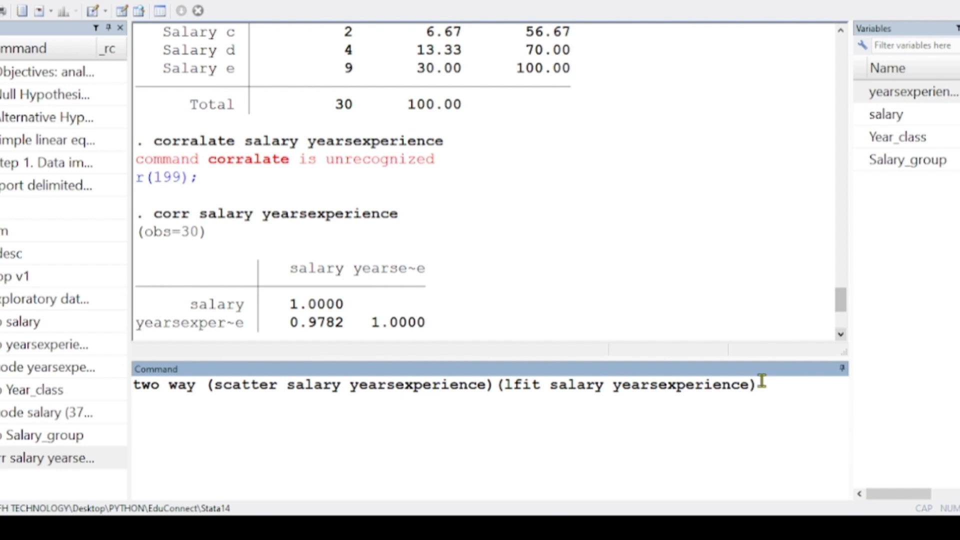
key("Return")
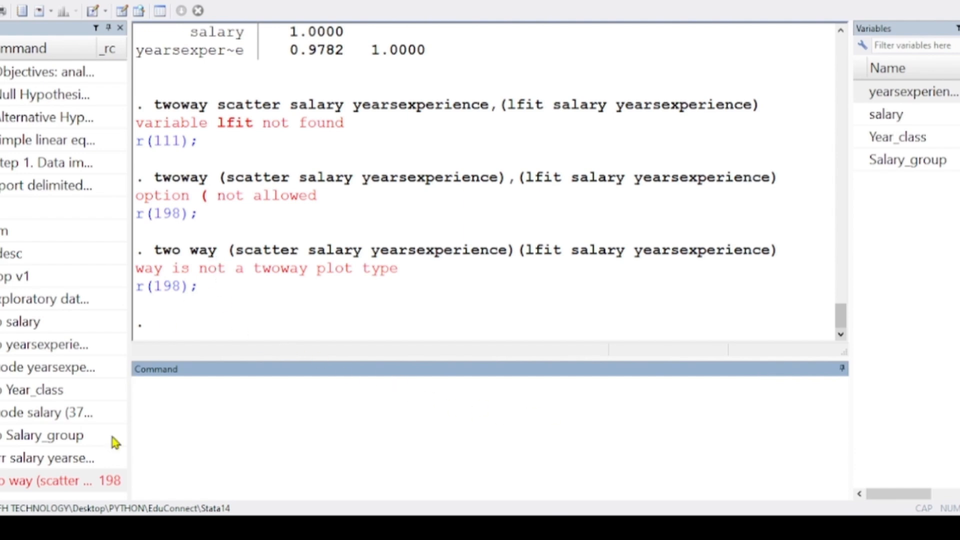
Recall the last plot command and remove the space in two way
left_click(89, 484)
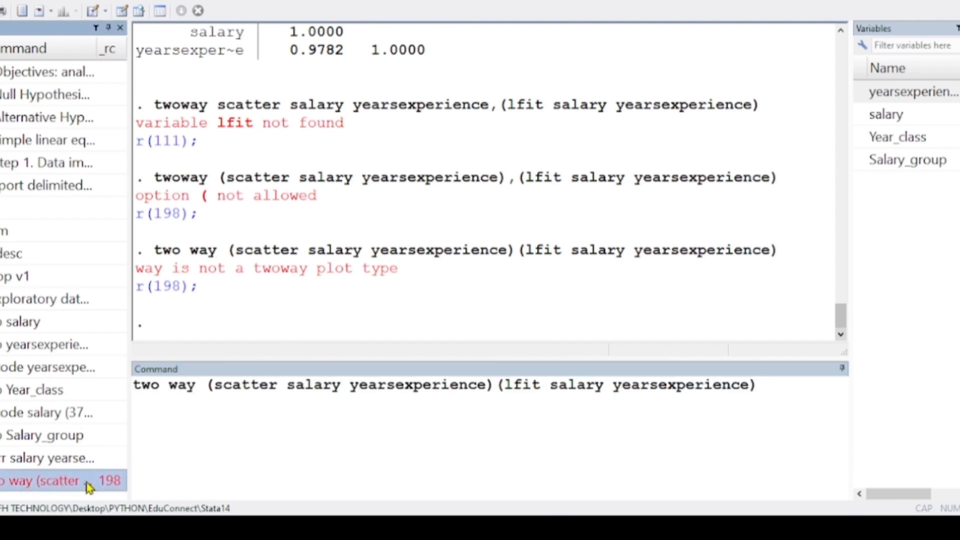
left_click(172, 391)
key("BackSpace")
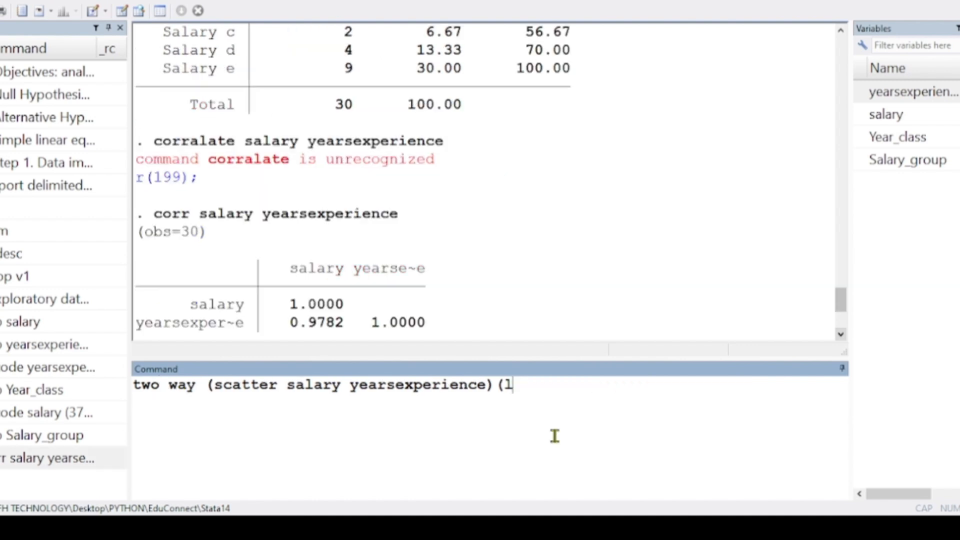
Complete the two way scatter command with lfit salary yearsexperience and try to run it again
type("fit")
left_click(864, 117)
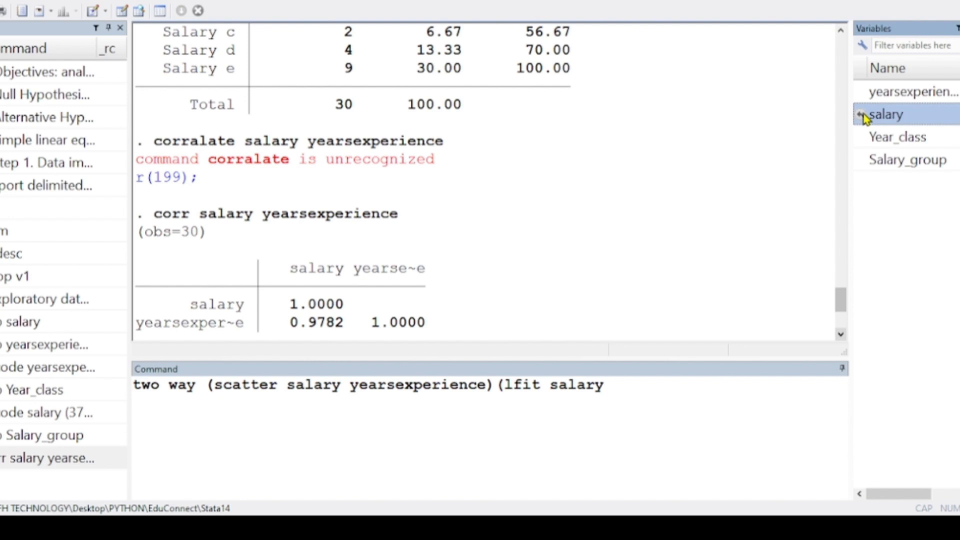
left_click(865, 92)
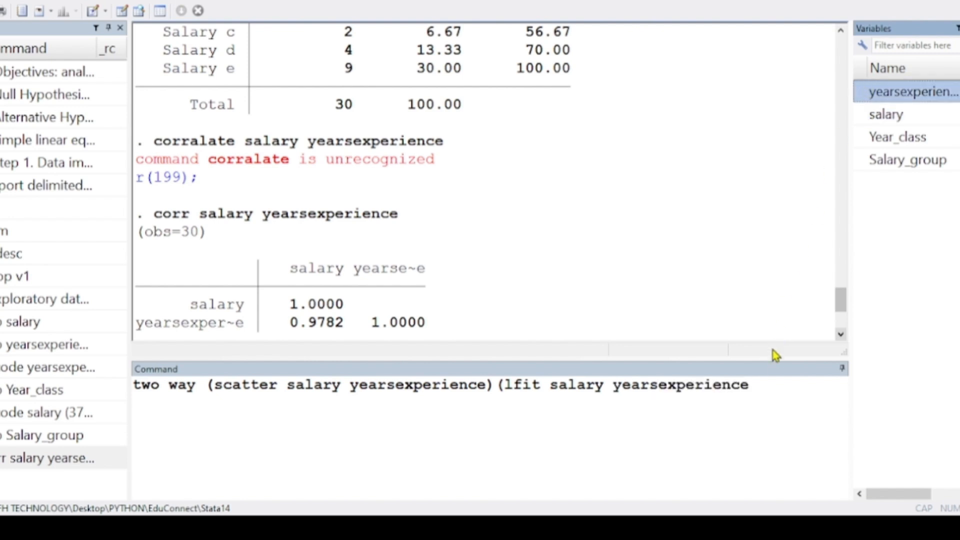
left_click(761, 382)
type(")")
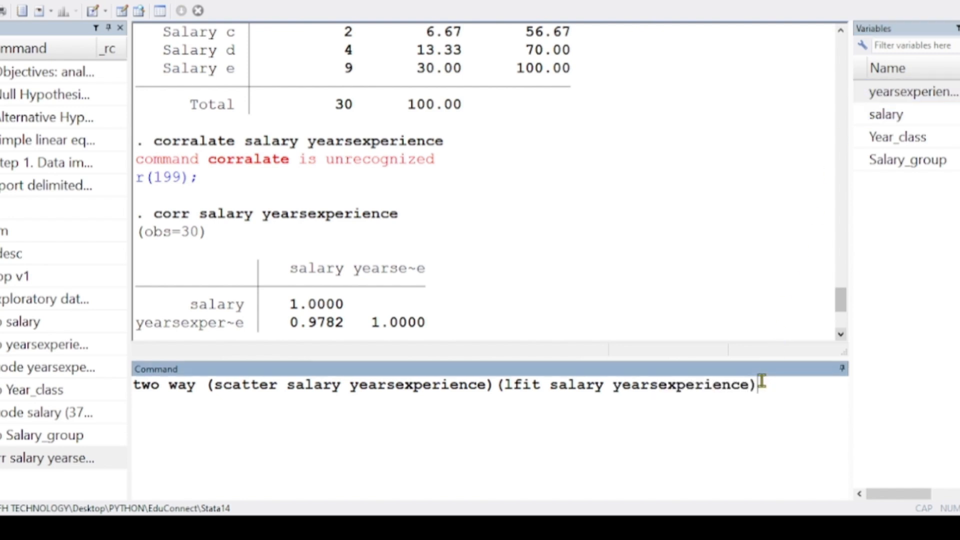
key("Return")
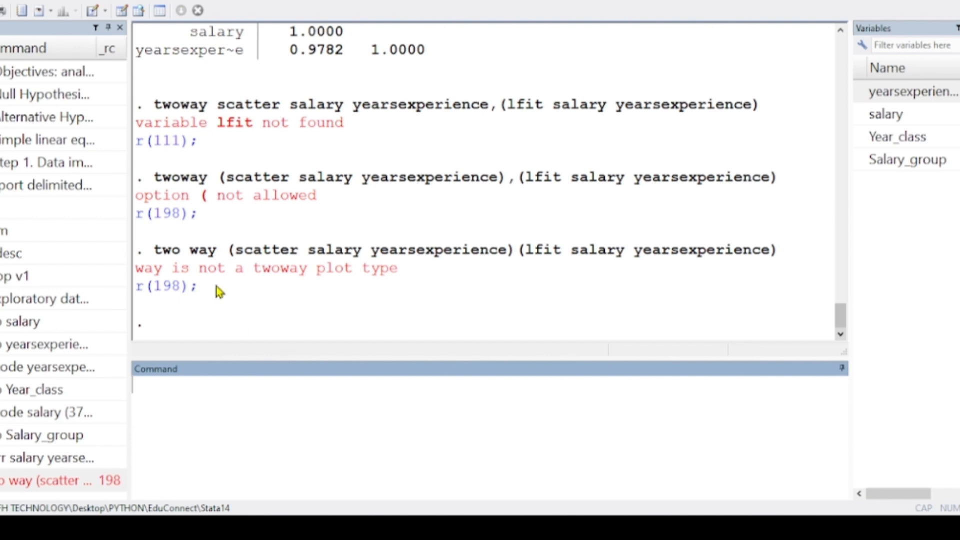
Recall the plot command, correct two way to twoway, and run it to draw the salary–yearsexperience scatter with a linear fit
left_click(90, 481)
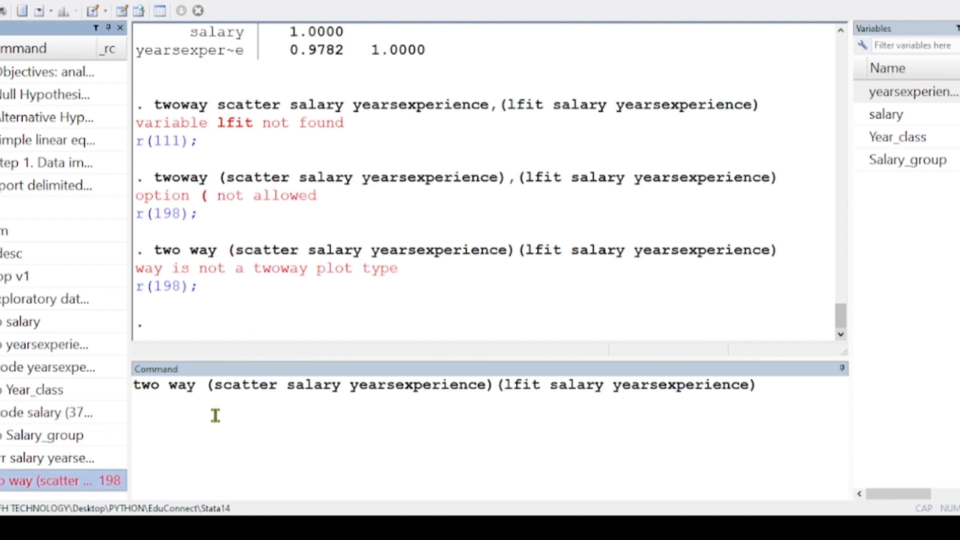
left_click(170, 386)
key("BackSpace")
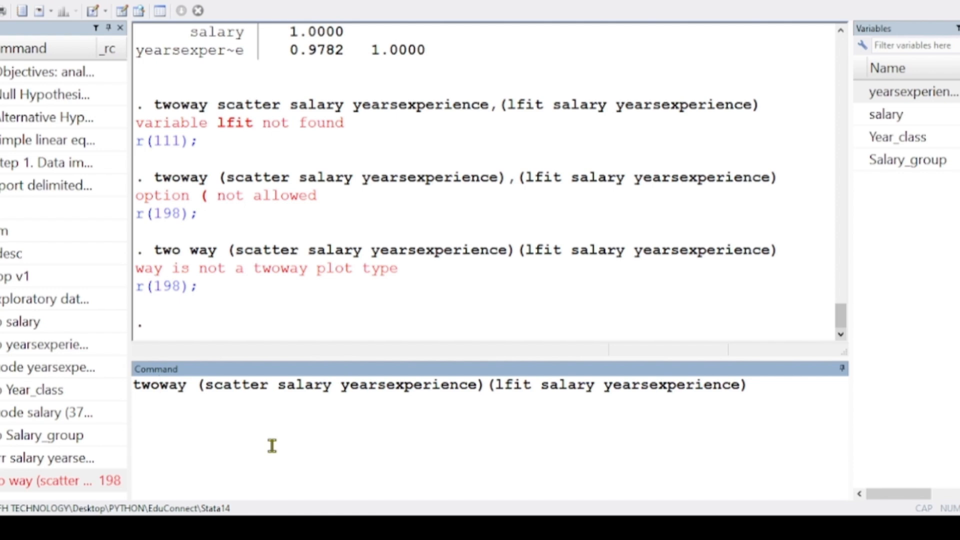
key("Return")
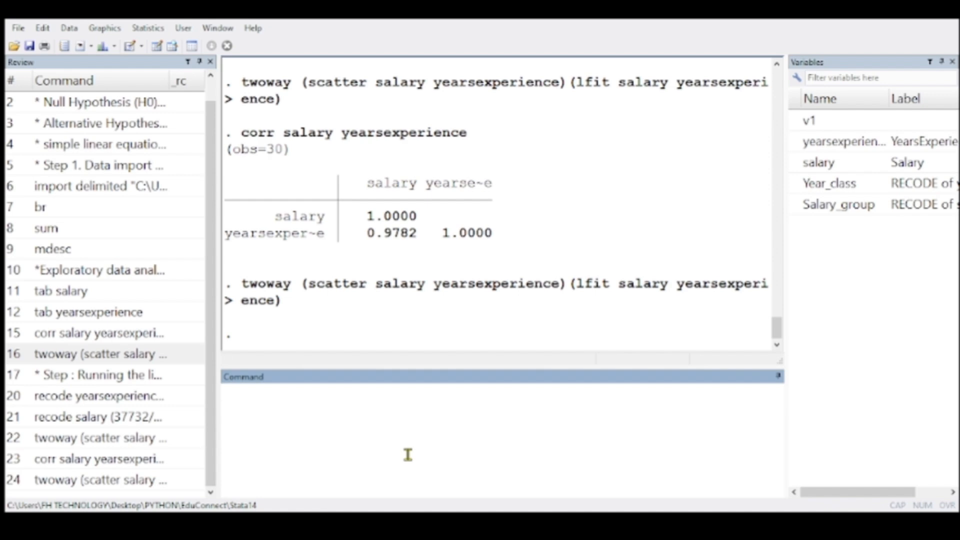
type("* running the ")
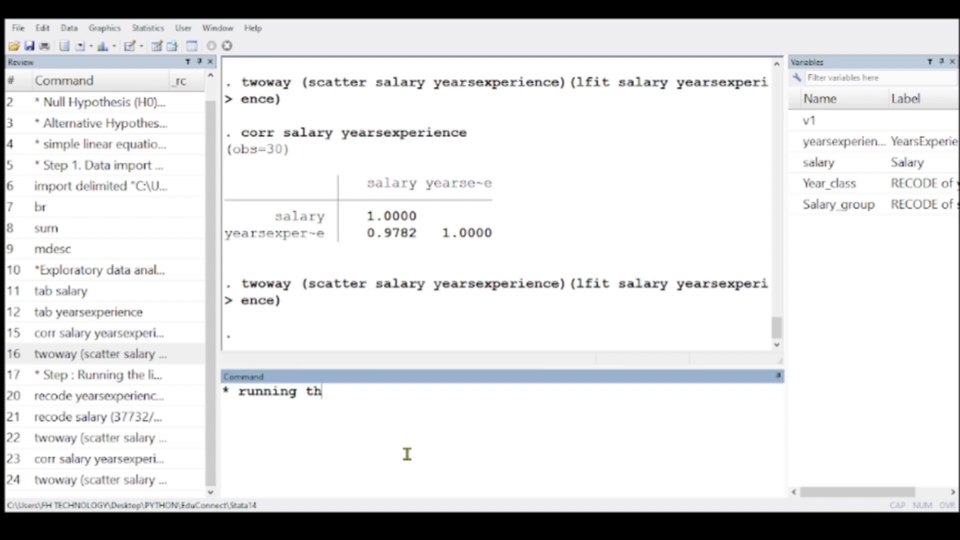
type("r")
key("BackSpace")
type("linea")
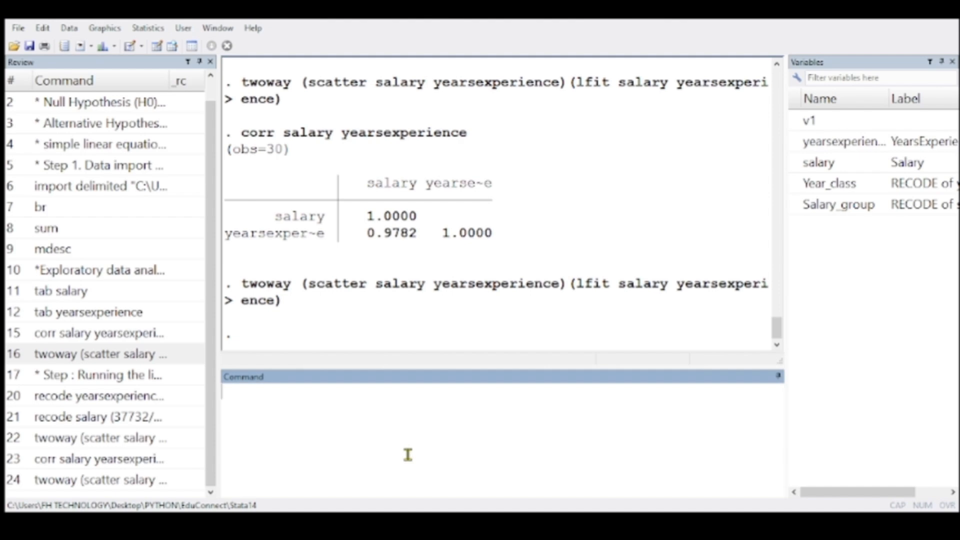
Record the comment "* running the linear regresssion" in the command log
type("* running")
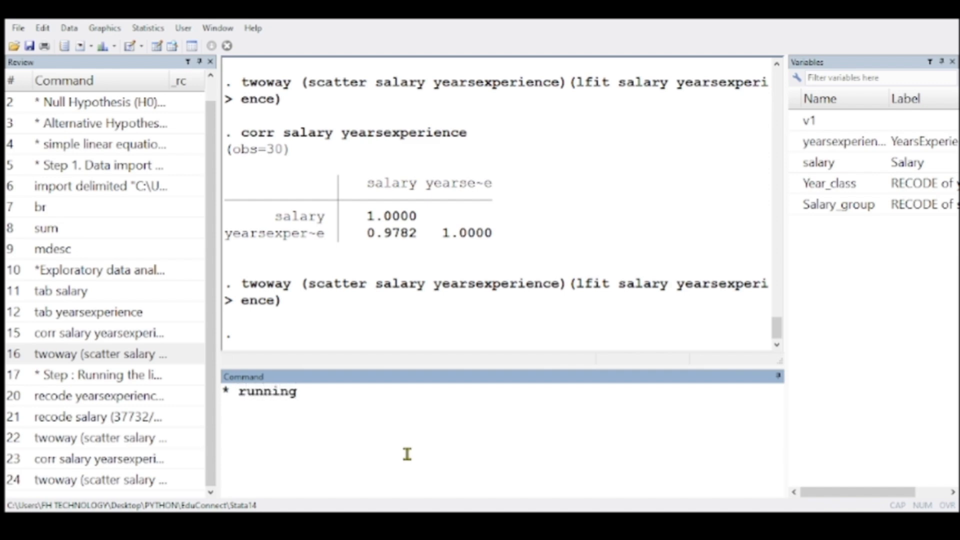
type(" the r")
key("BackSpace")
type("linear")
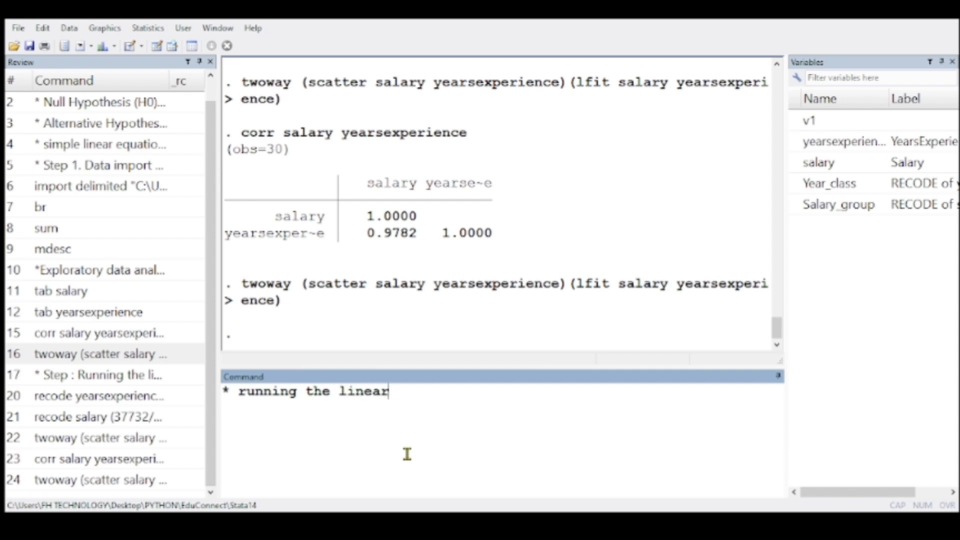
type(" regresssion")
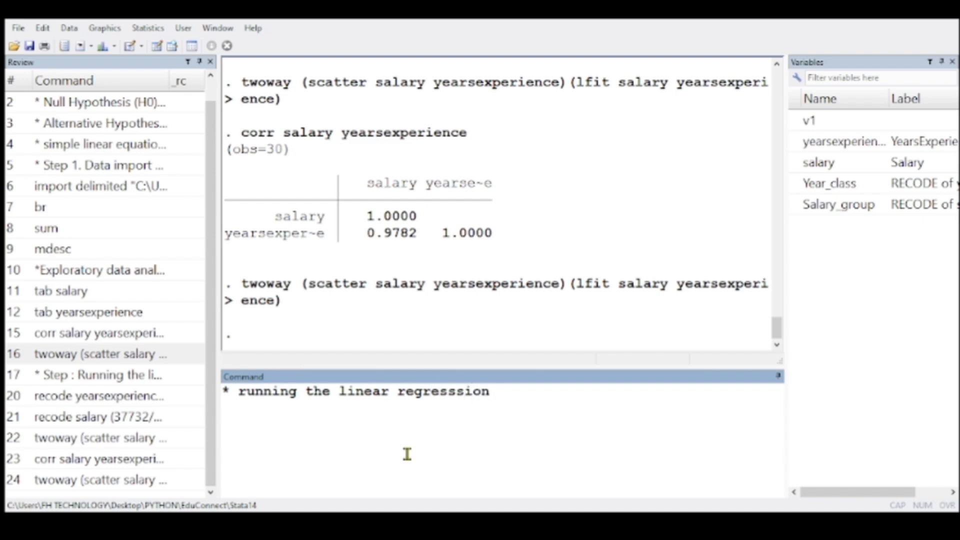
key("Return")
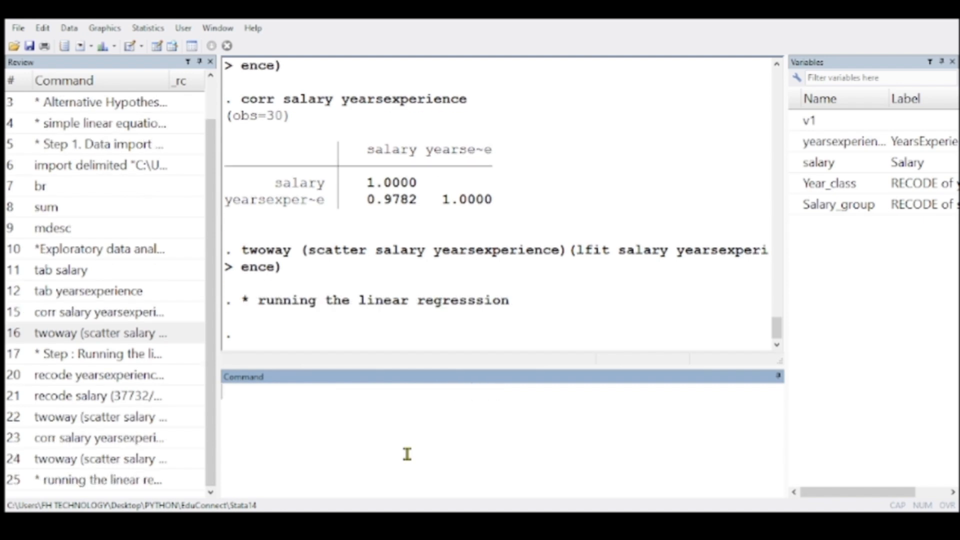
Run a linear regression of salary on yearsexperience with regress salary yearsexperience
type("regress")
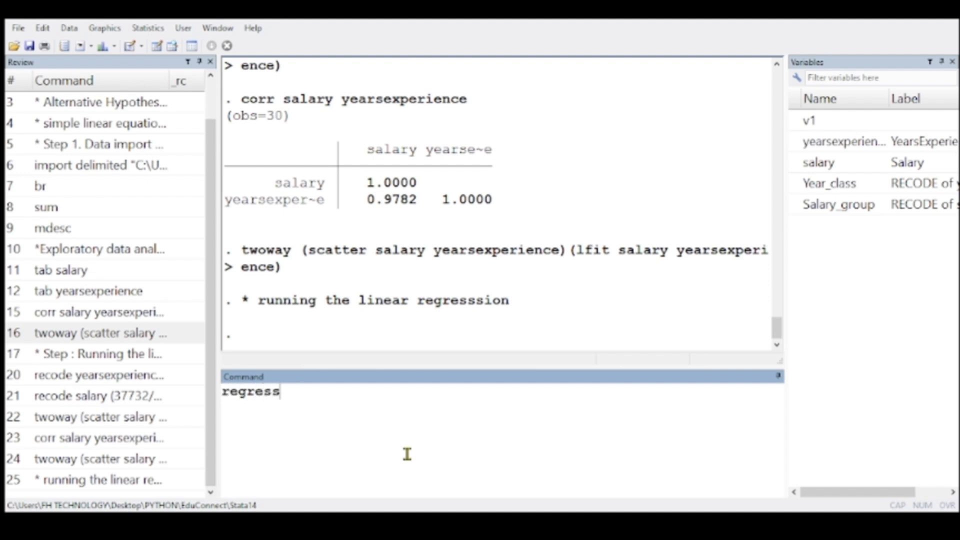
double_click(797, 163)
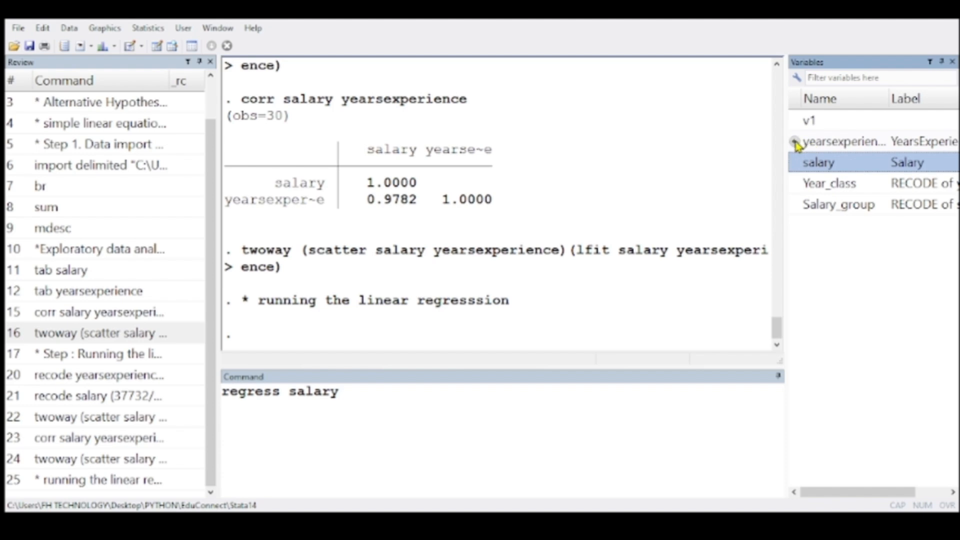
double_click(796, 144)
key("Return")
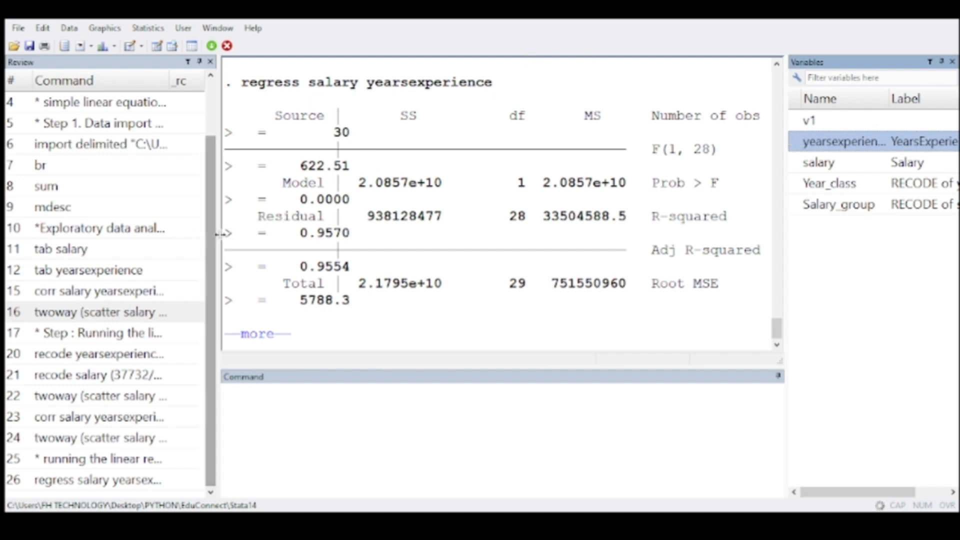
Widen the results area on both sides, finish the paused output, and rerun regress salary yearsexperience
left_click_drag(218, 234, 63, 215)
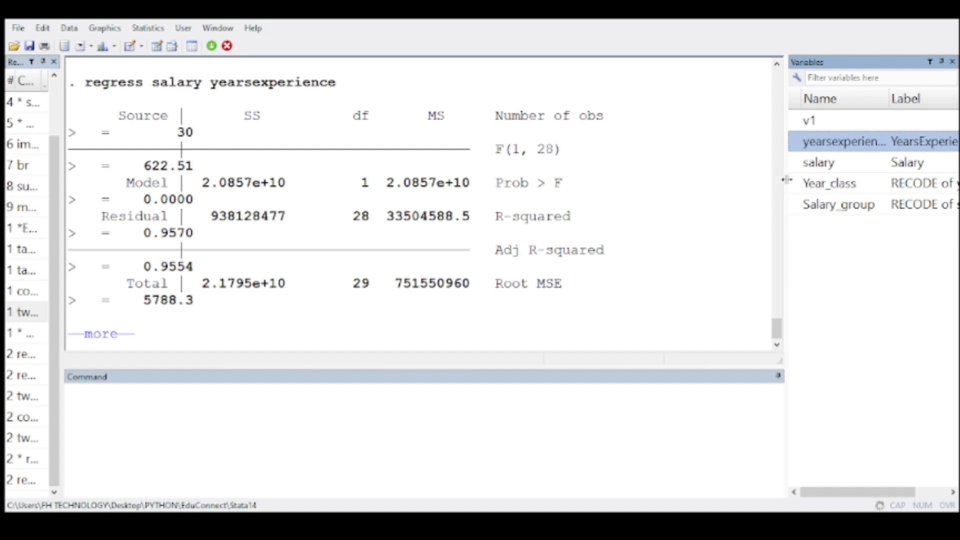
left_click_drag(787, 180, 896, 202)
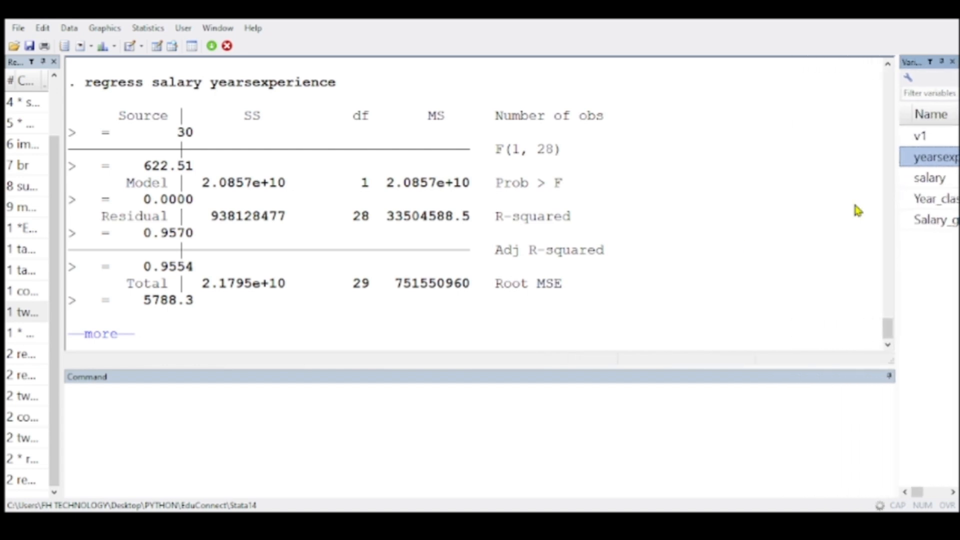
left_click(22, 487)
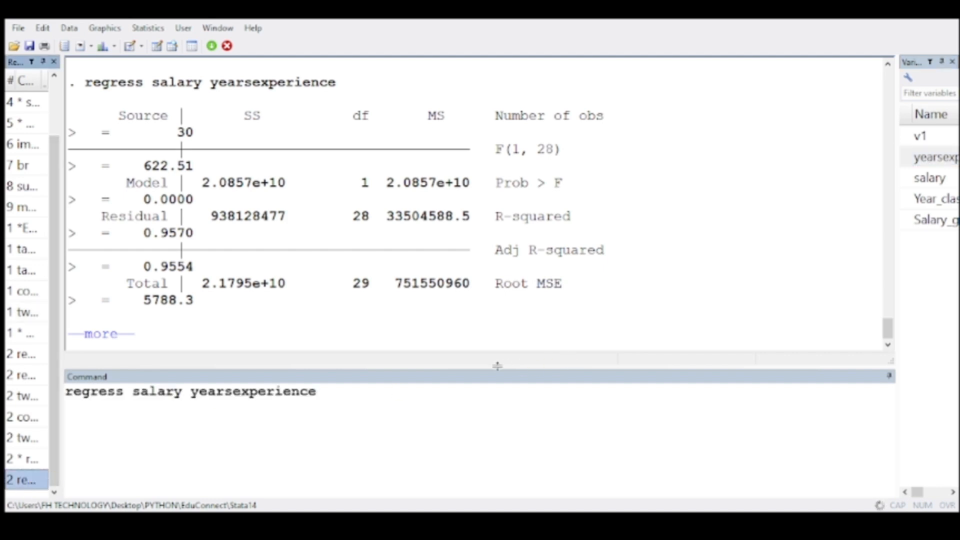
key("space")
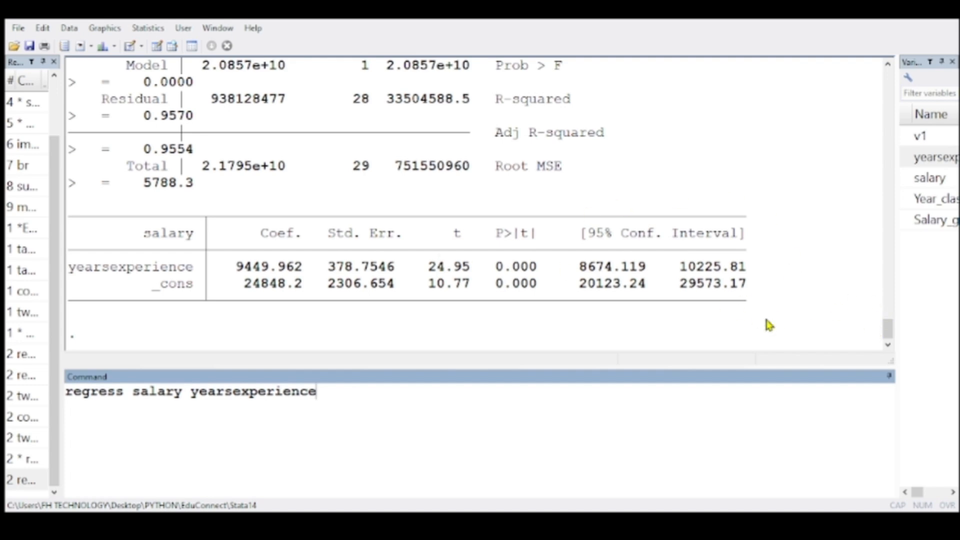
key("Return")
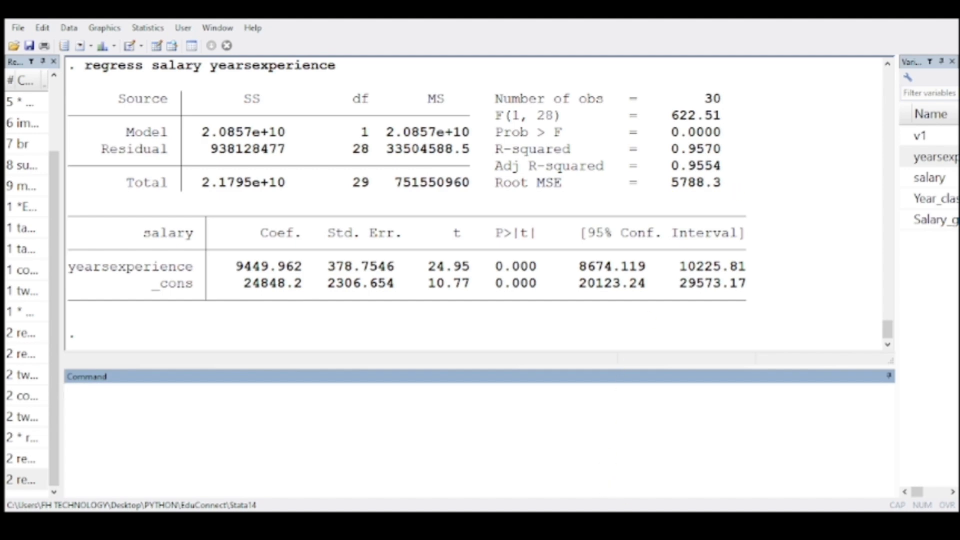
Examine the _cons and yearsexperience coefficients in the regression table by highlighting each one
key("alt+Tab")
left_click(70, 392)
left_click_drag(246, 280, 298, 288)
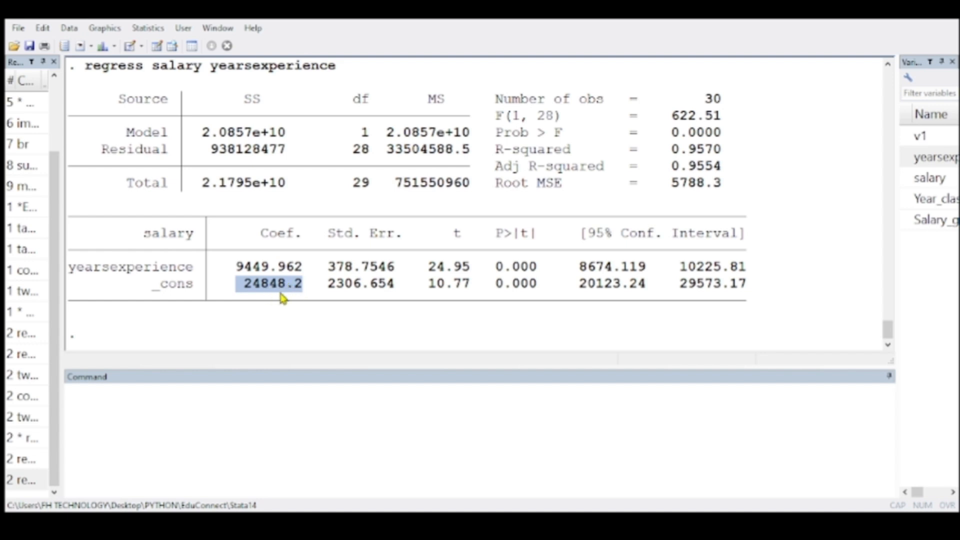
left_click_drag(308, 268, 237, 269)
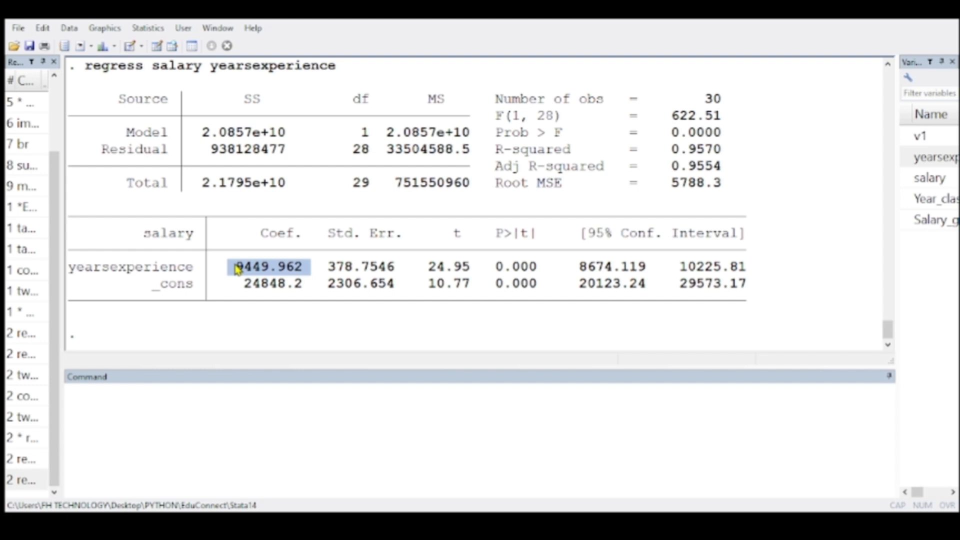
left_click(310, 270)
left_click_drag(310, 271, 232, 268)
Record the regression equation as the comment "*y = b0 +bx" in the command log
left_click(177, 419)
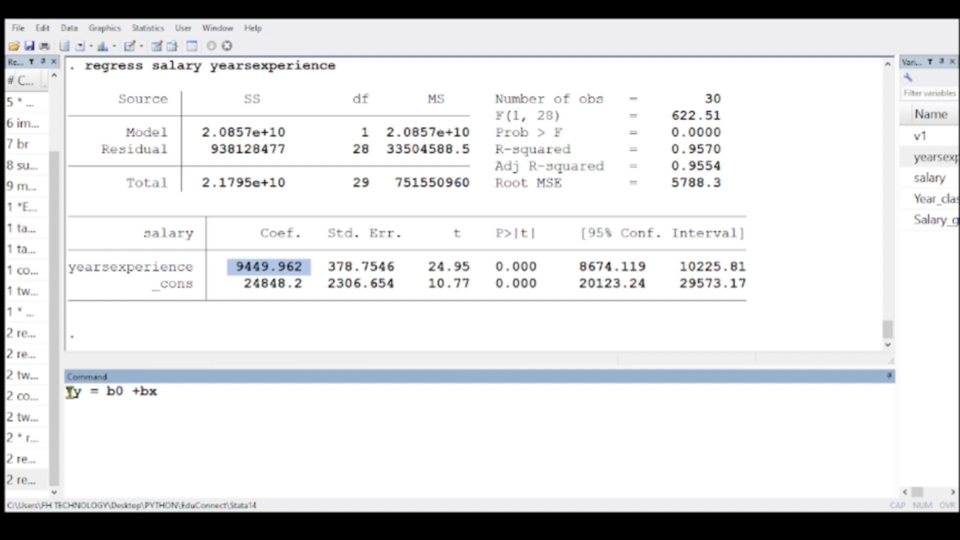
key("Return")
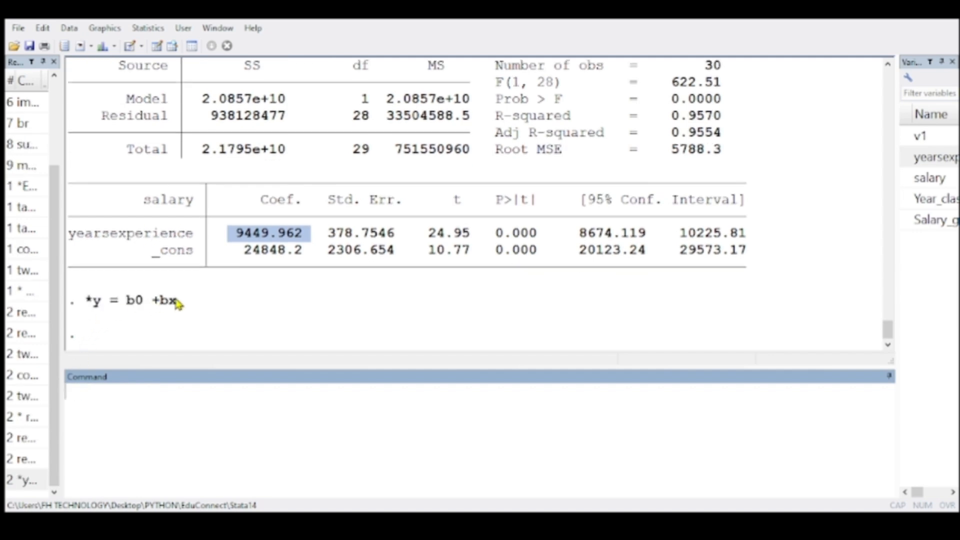
Match b and b0 in the logged equation to the yearsexperience and _cons coefficients, and check their p-values
left_click_drag(168, 301, 160, 300)
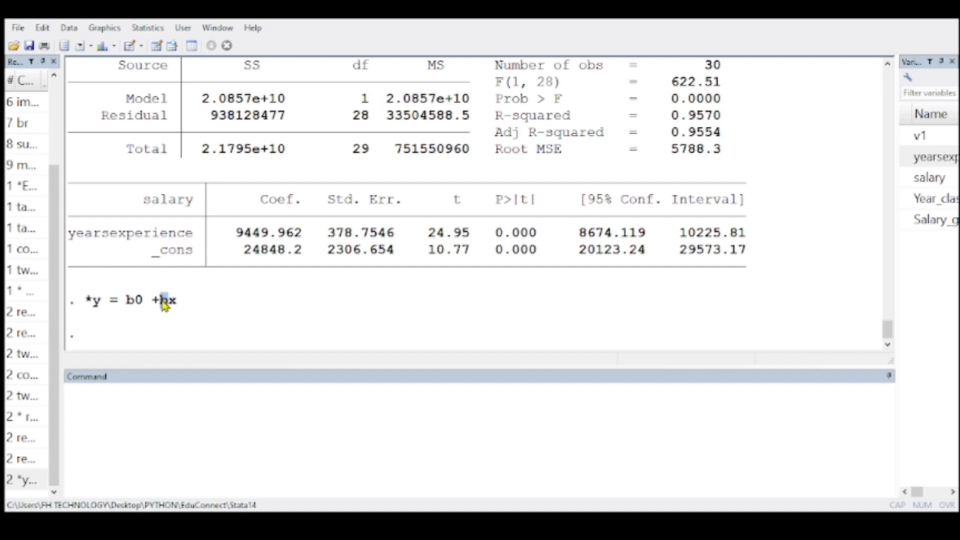
left_click_drag(301, 234, 241, 234)
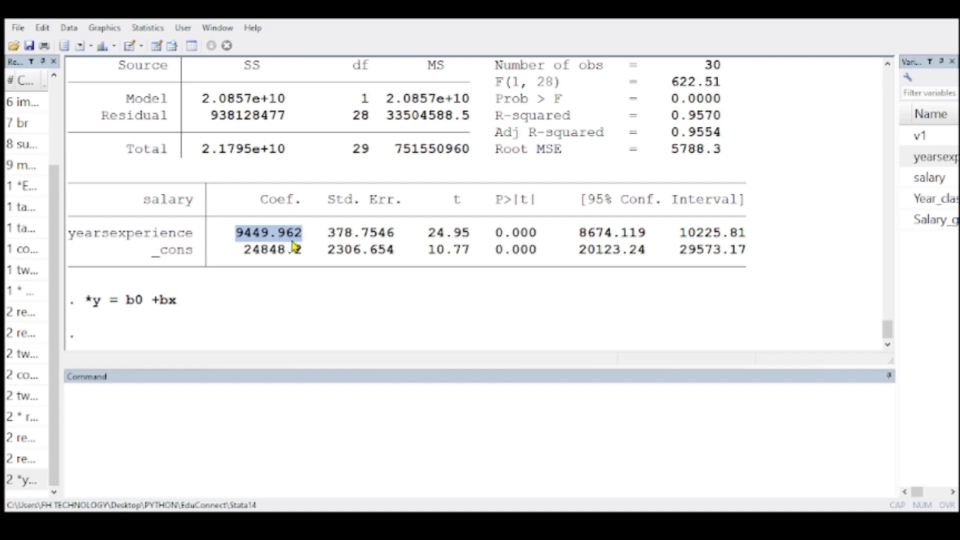
left_click_drag(153, 300, 120, 300)
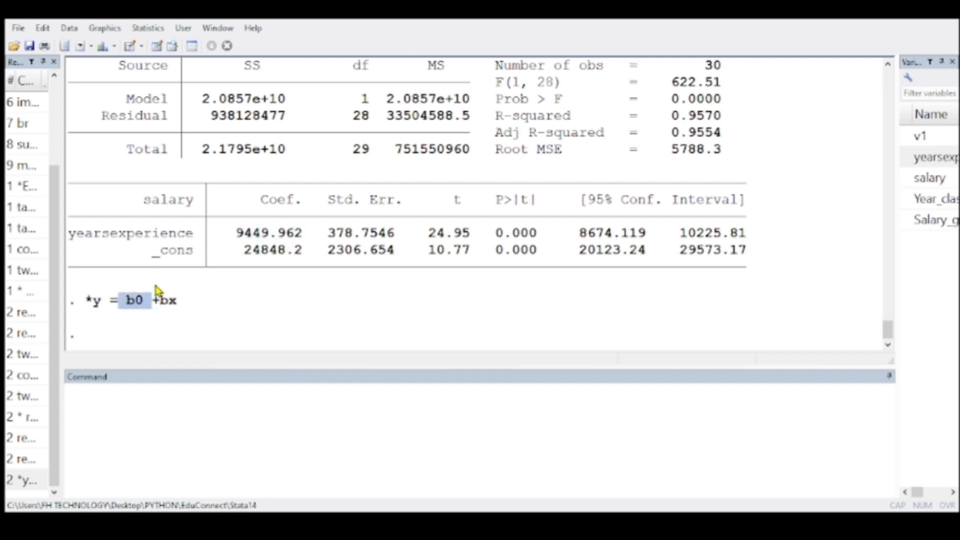
left_click_drag(286, 251, 241, 252)
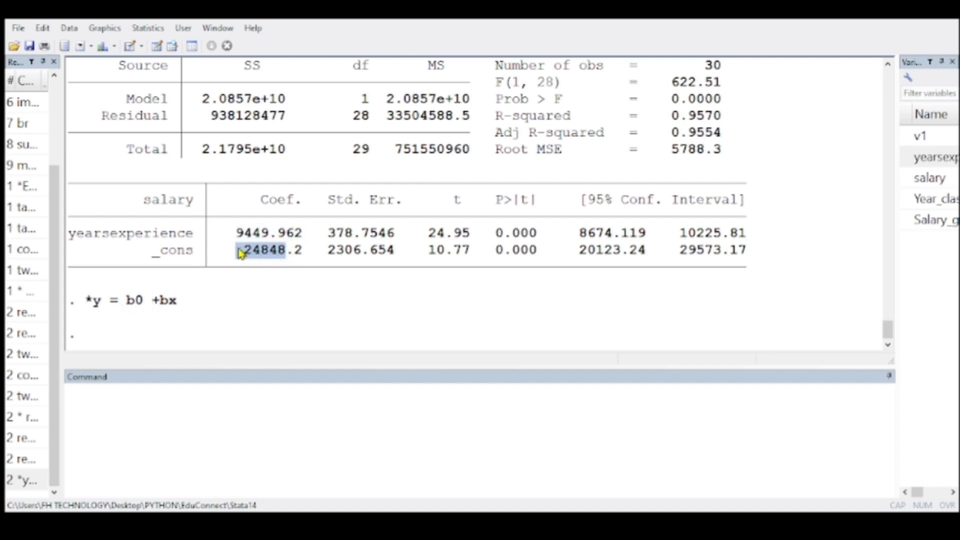
left_click_drag(530, 216, 536, 240)
left_click(539, 243)
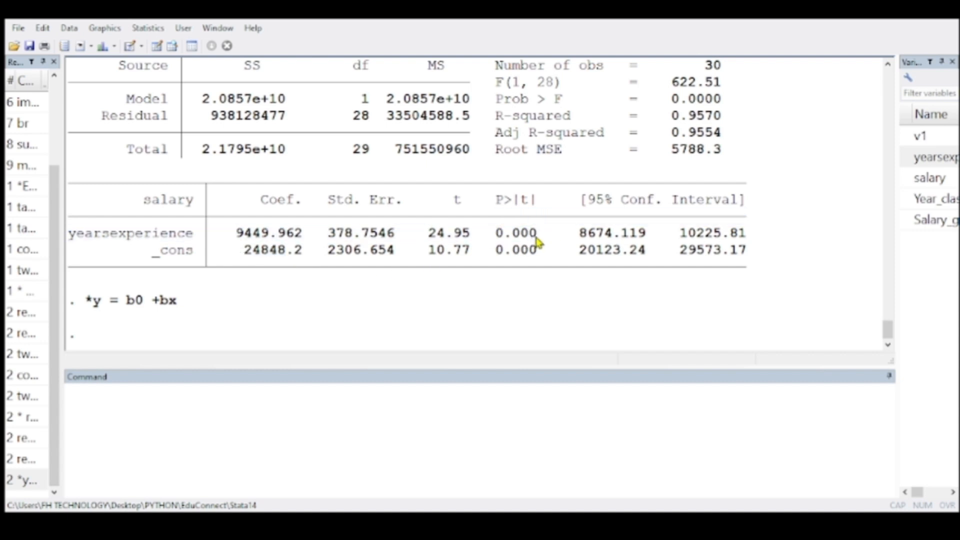
Record the comment "* model evaluation" in the command log
left_click(173, 441)
type("*")
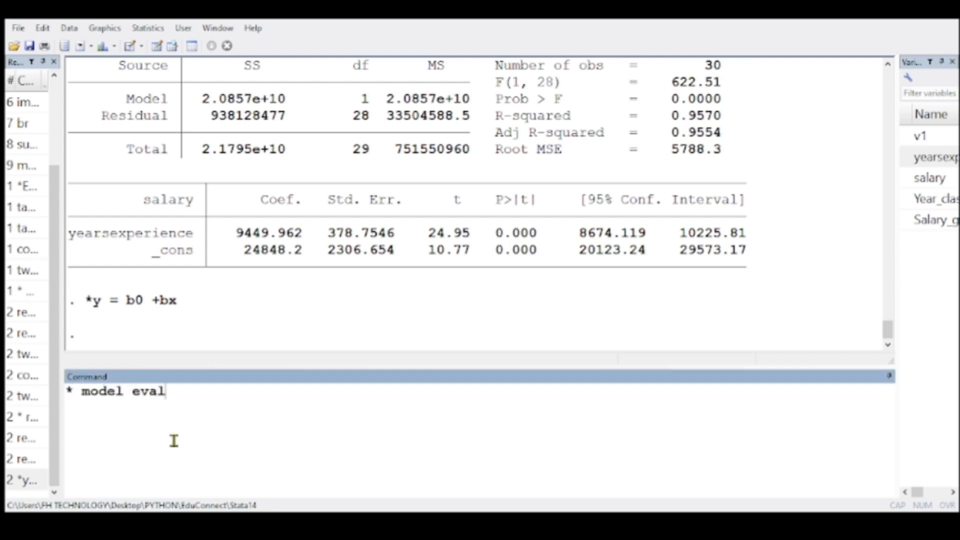
type(" model evaluation")
key("Return")
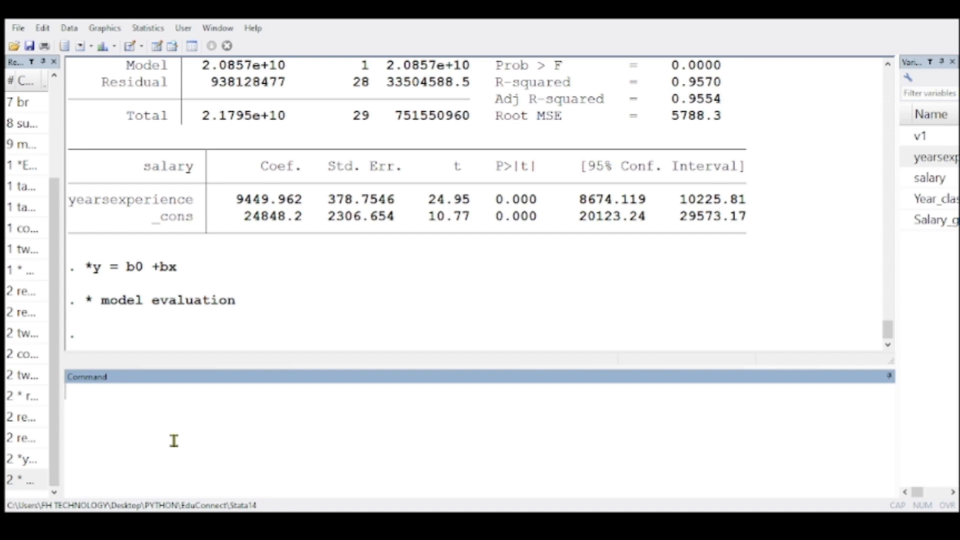
Generate a residuals variable from the fitted model with predict residuals,residuals
type("predict r")
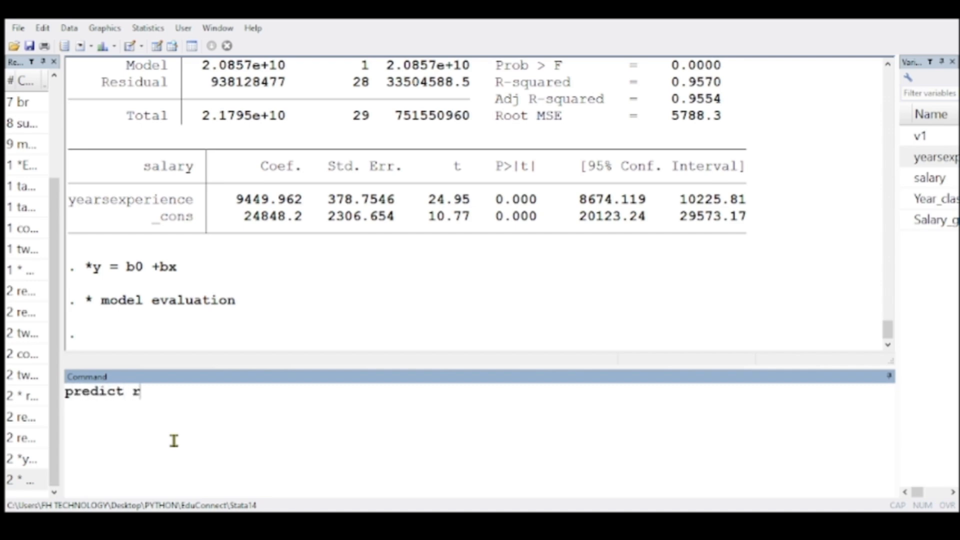
type("esidual")
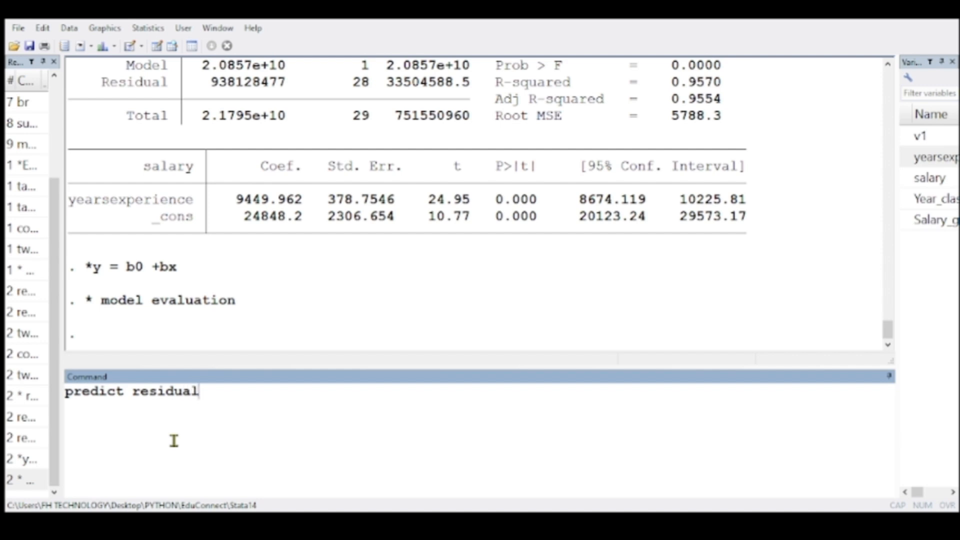
type("s,residuals")
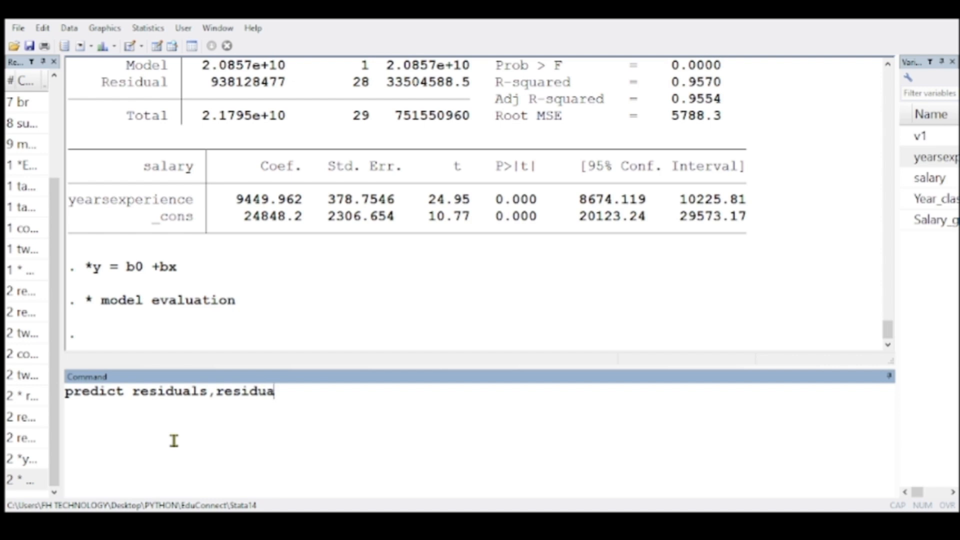
key("Return")
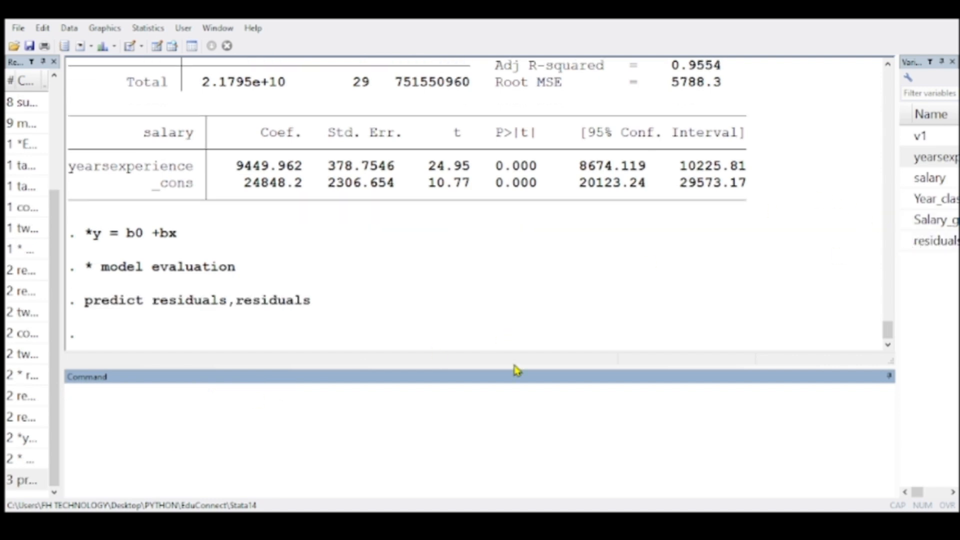
Tabulate the residuals variable with tab residuals and page through the whole frequency table
left_click(908, 241)
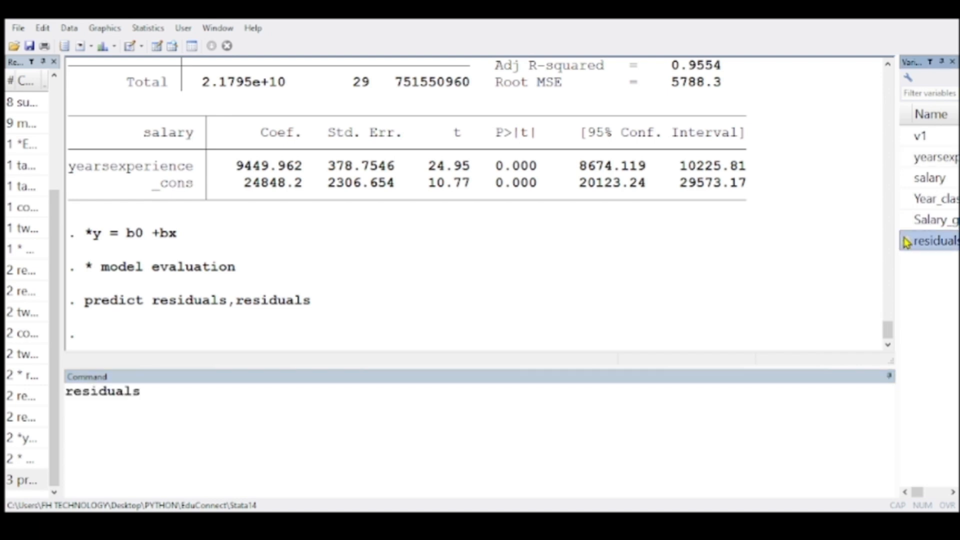
left_click(67, 391)
type("tab")
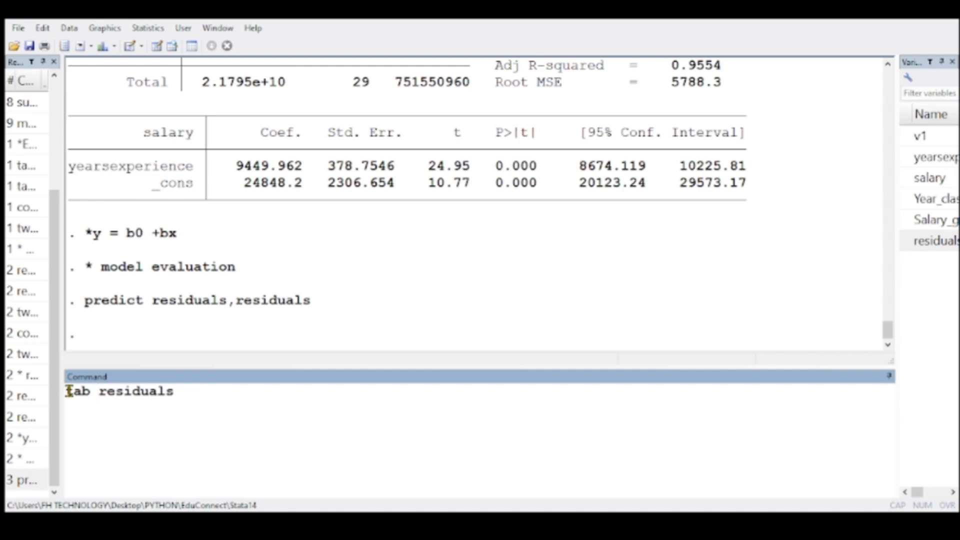
key("Return")
key("Return")
key("Return")
key("Return")
key("Return")
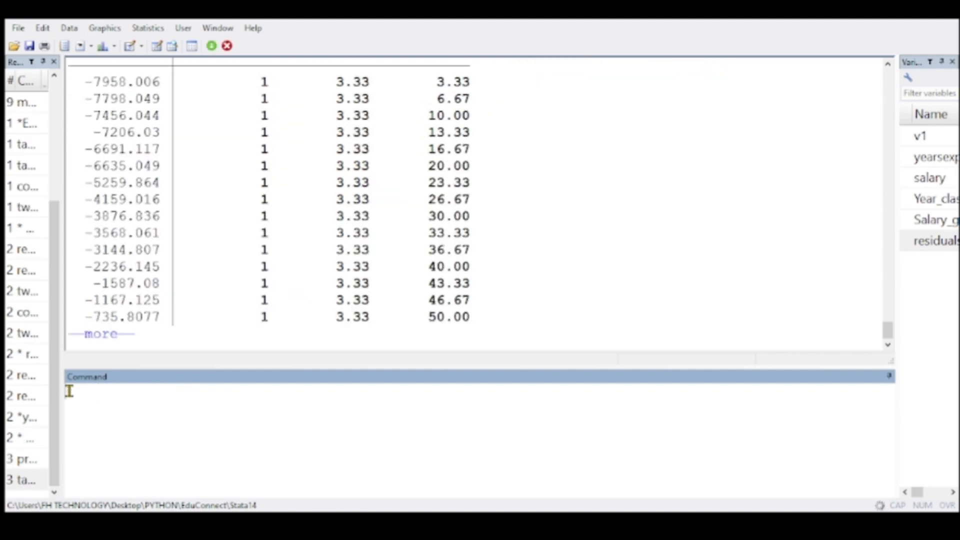
key("Return")
key("Return")
key("Return")
key("Return")
key("Return")
key("Return")
key("Return")
key("Return")
type("q")
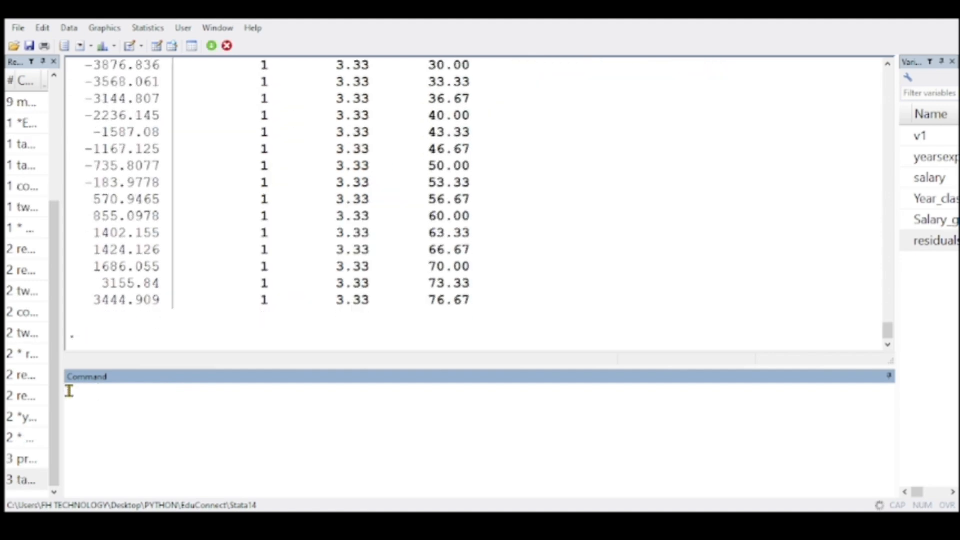
Record the comment "*residuals = actual values - outcome values" in the command log and highlight its outcome values term
type("esid")
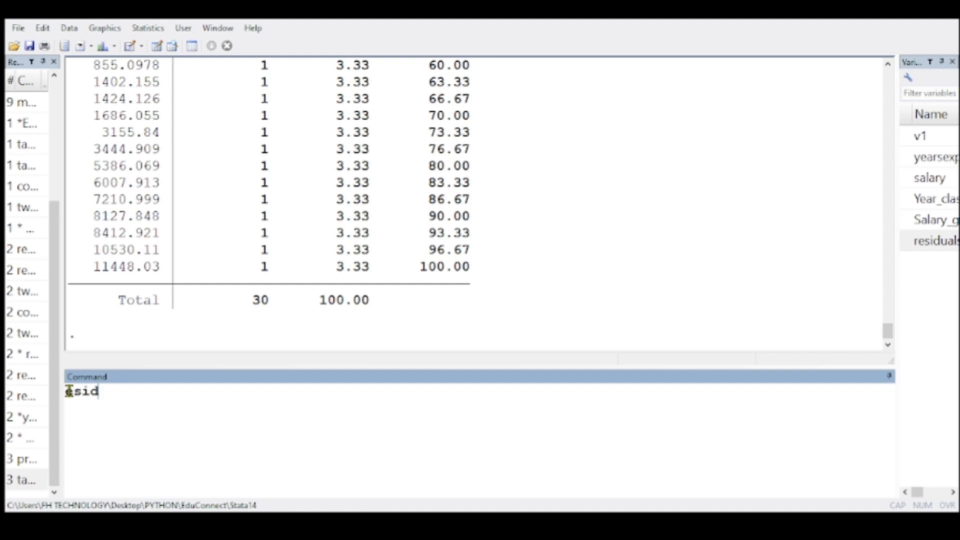
type("uals = actual ")
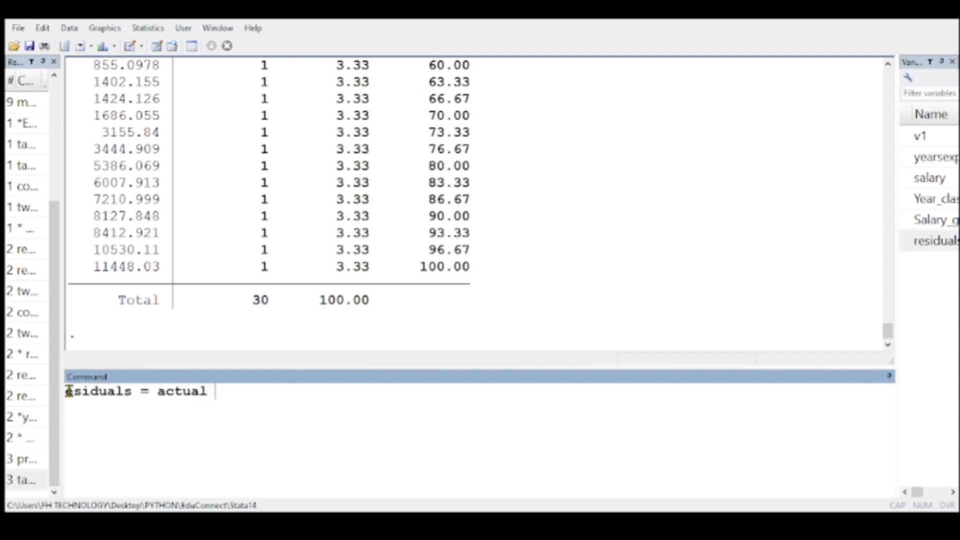
type("values - outcom")
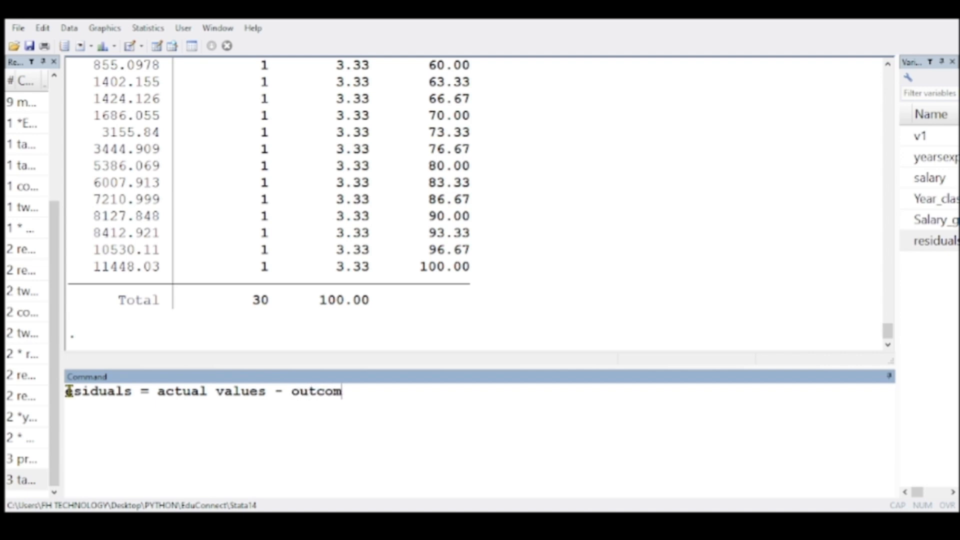
type("e values")
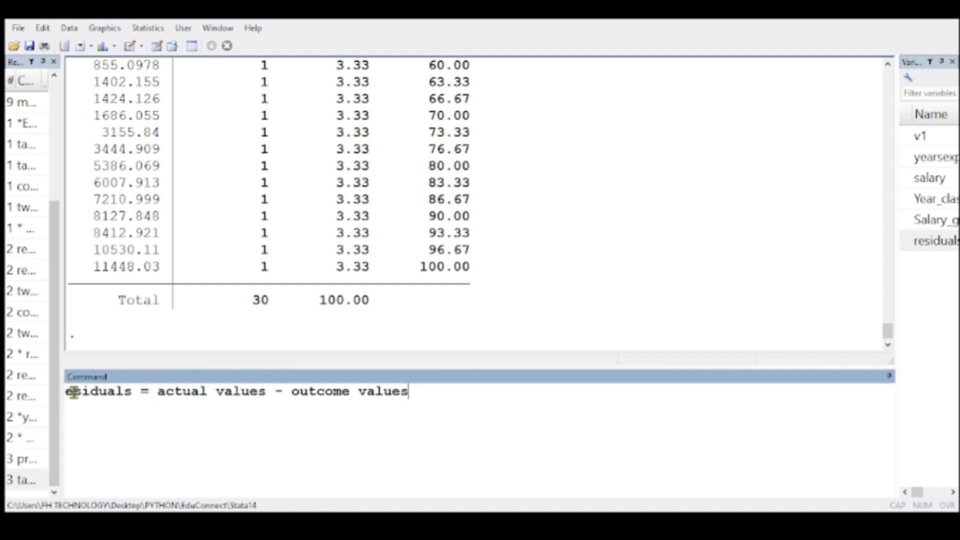
type("r")
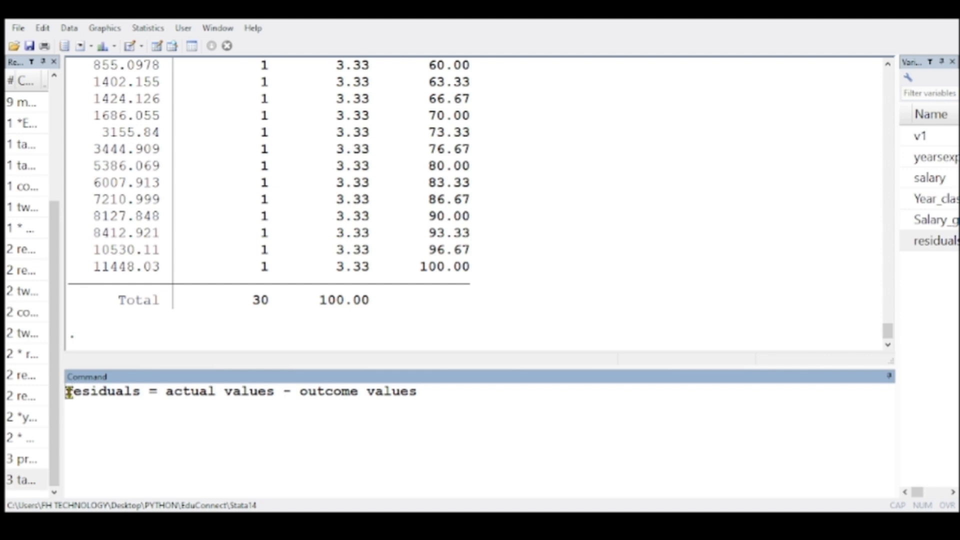
type("r")
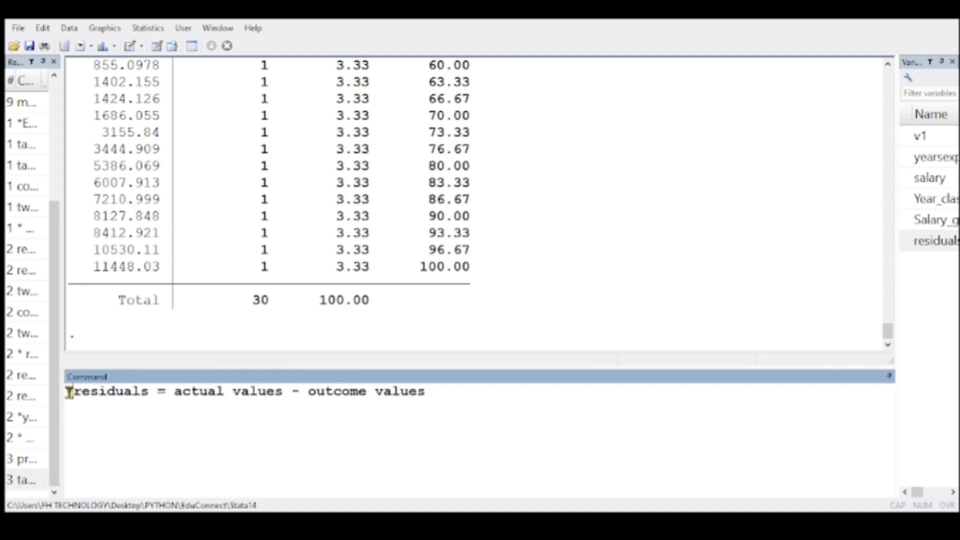
key("Return")
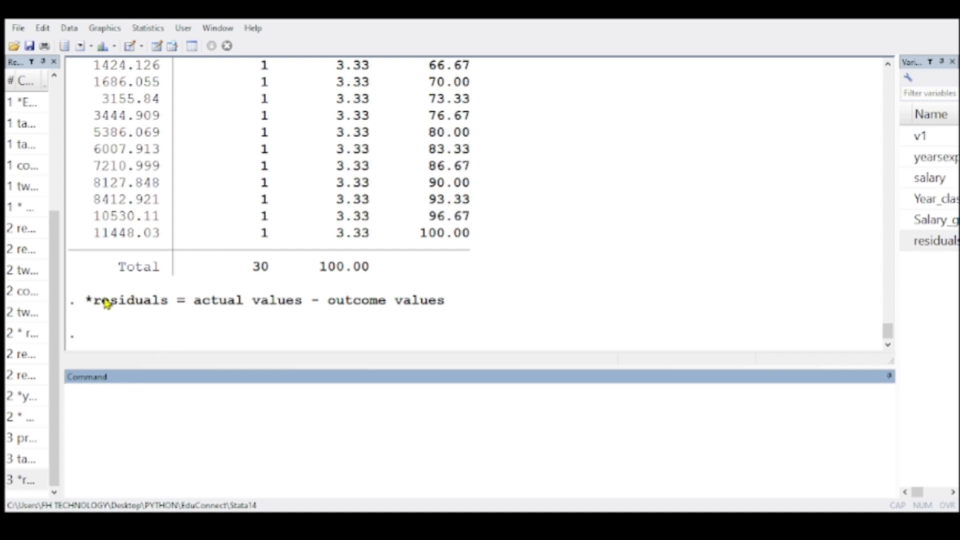
left_click_drag(86, 300, 467, 308)
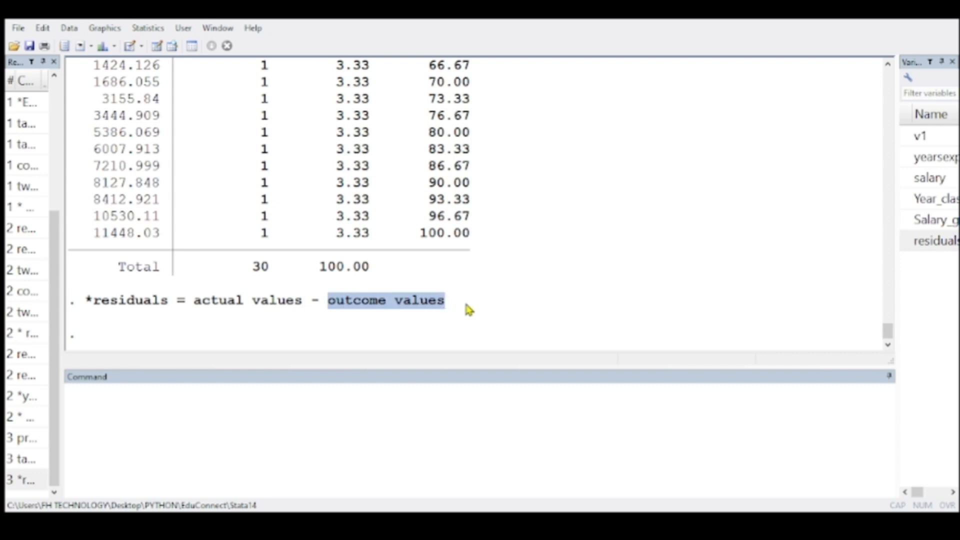
Generate a variable named fitted holding the model's linear predictions with predict fitted,xb
left_click(98, 421)
type("pres")
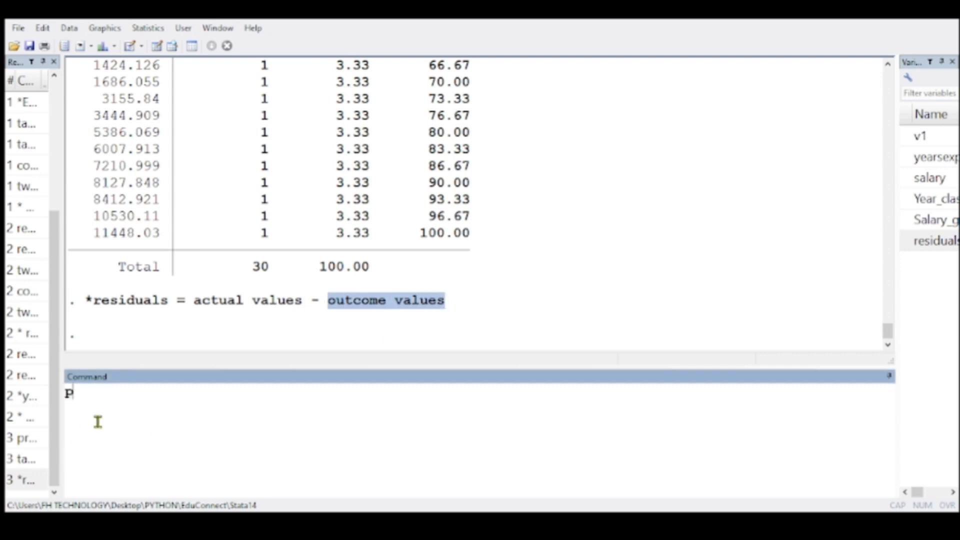
key("BackSpace")
type("dict fi")
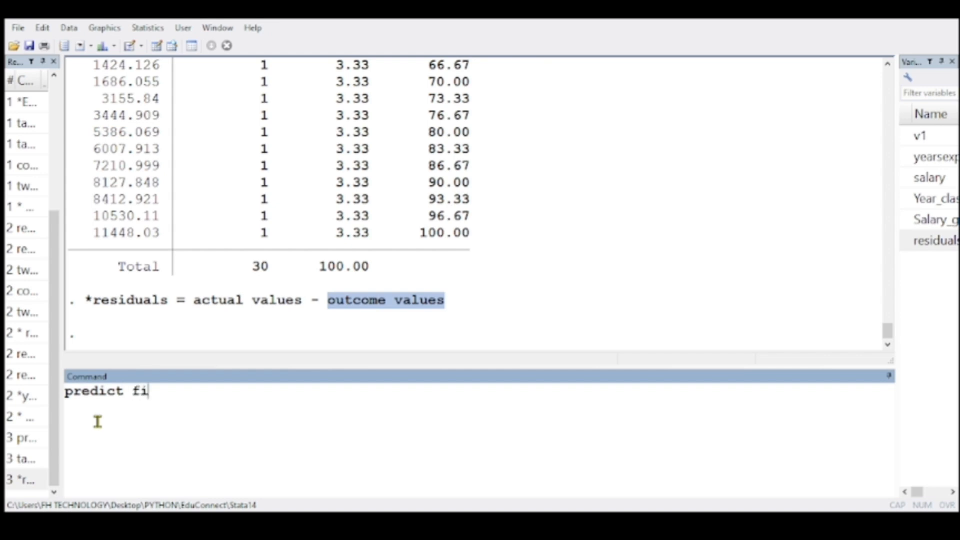
type("tted,x")
type("b")
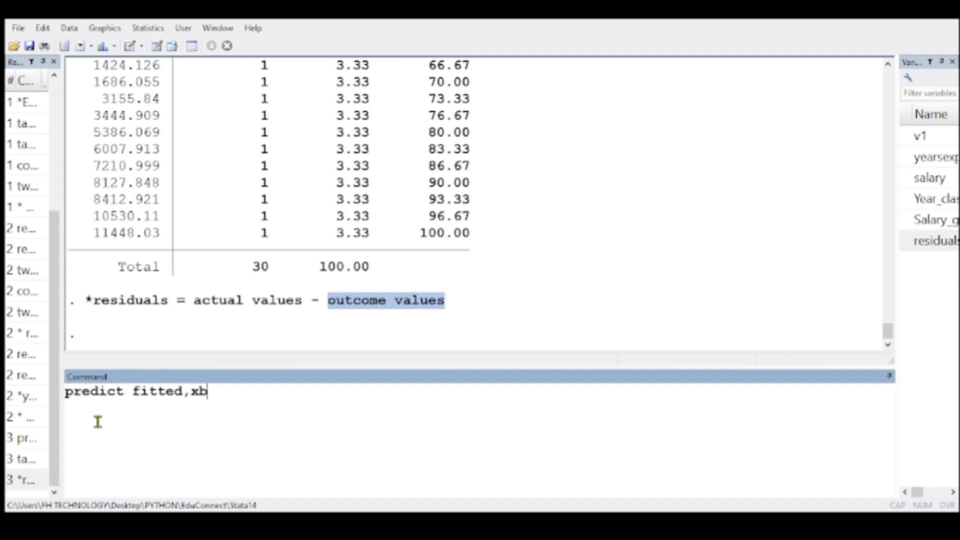
key("Return")
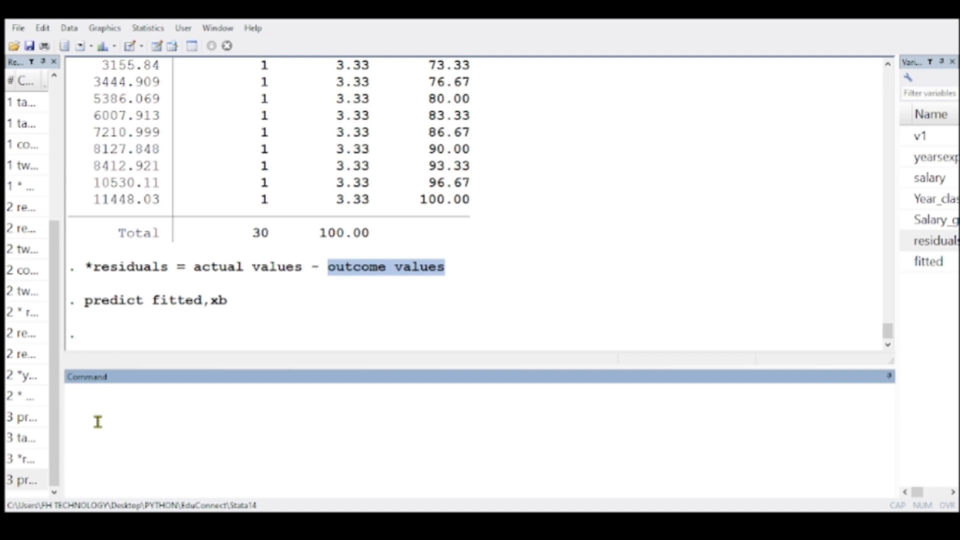
Tabulate the fitted variable with tab fitted and page through its frequency table
type("tab")
double_click(907, 264)
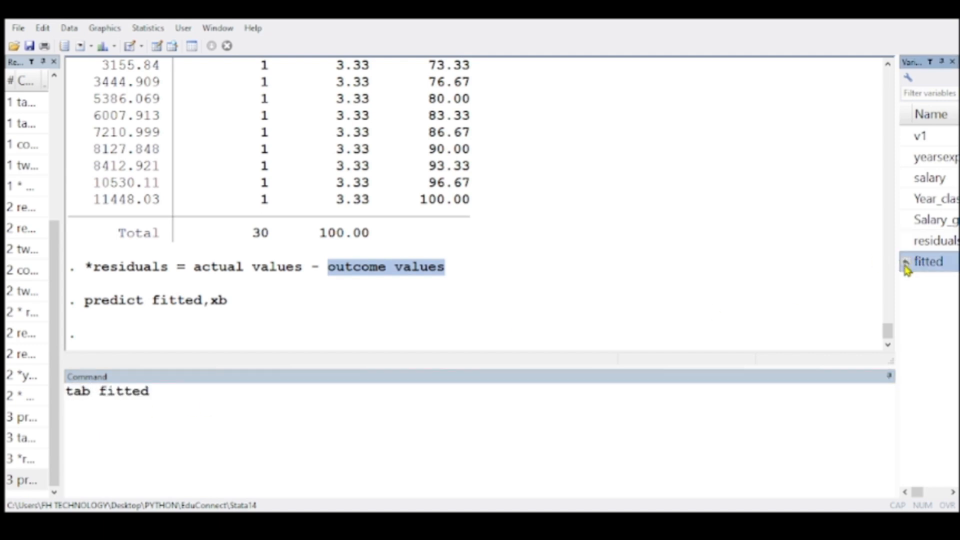
key("Return")
key("Return")
key("Return")
key("Return")
key("Return")
key("Return")
key("Return")
key("Return")
key("Return")
key("Return")
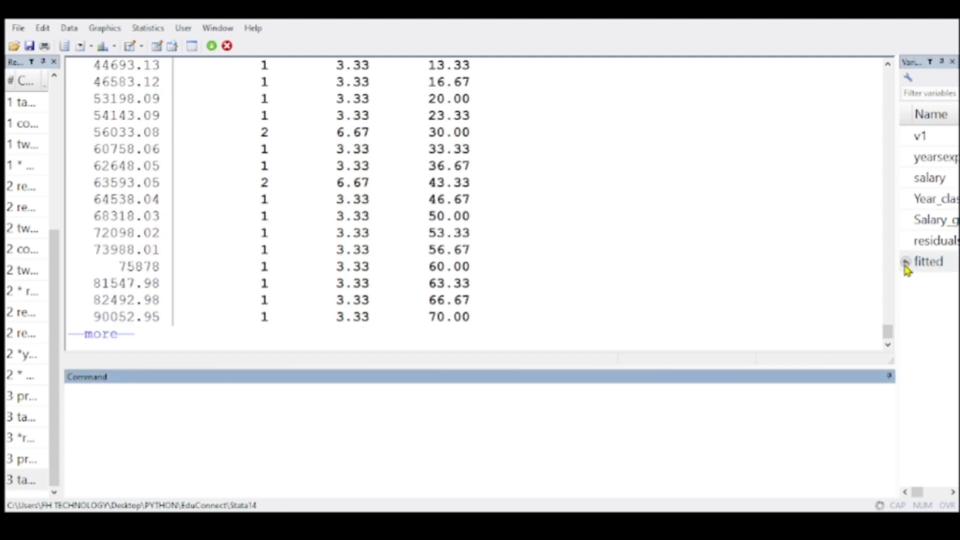
key("Return")
key("Return")
key("Return")
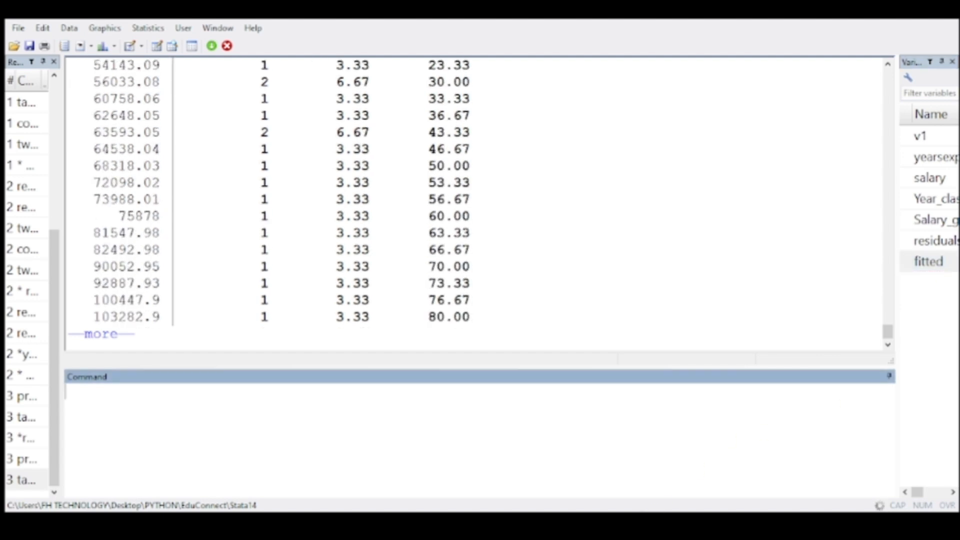
left_click(646, 524)
left_click(645, 524)
Compose the command twoway scatter residuals fitted for a plot of residuals against fitted values
type("two")
key("BackSpace")
key("BackSpace")
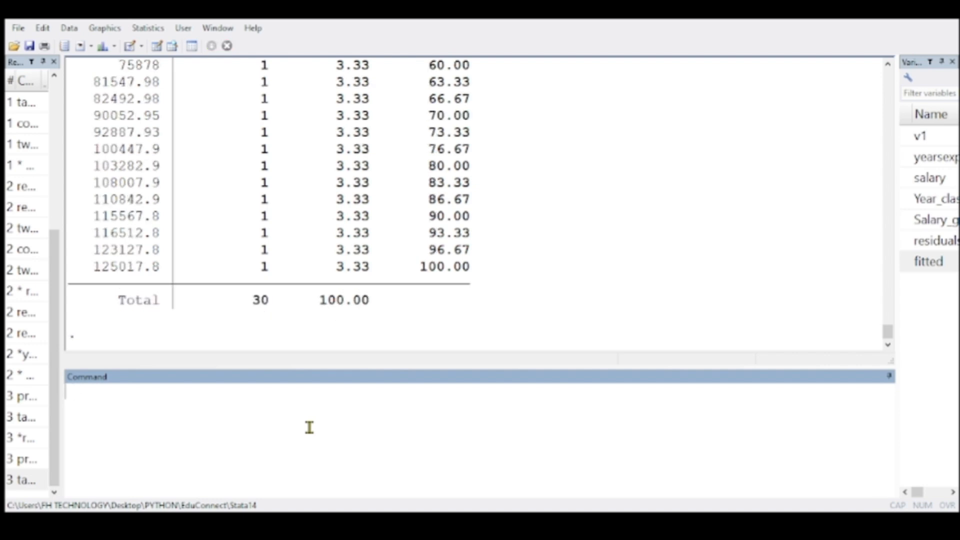
type("twoway")
left_click(907, 242)
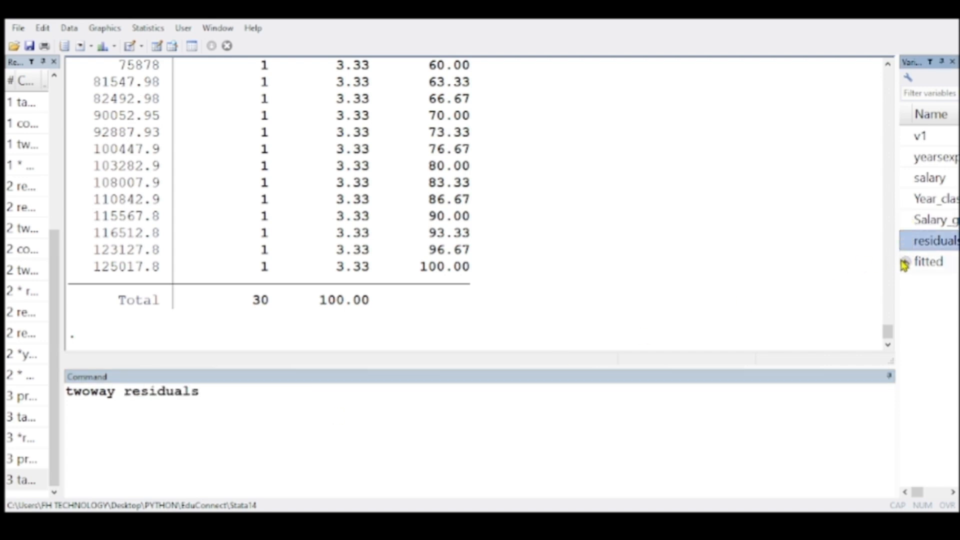
left_click(908, 261)
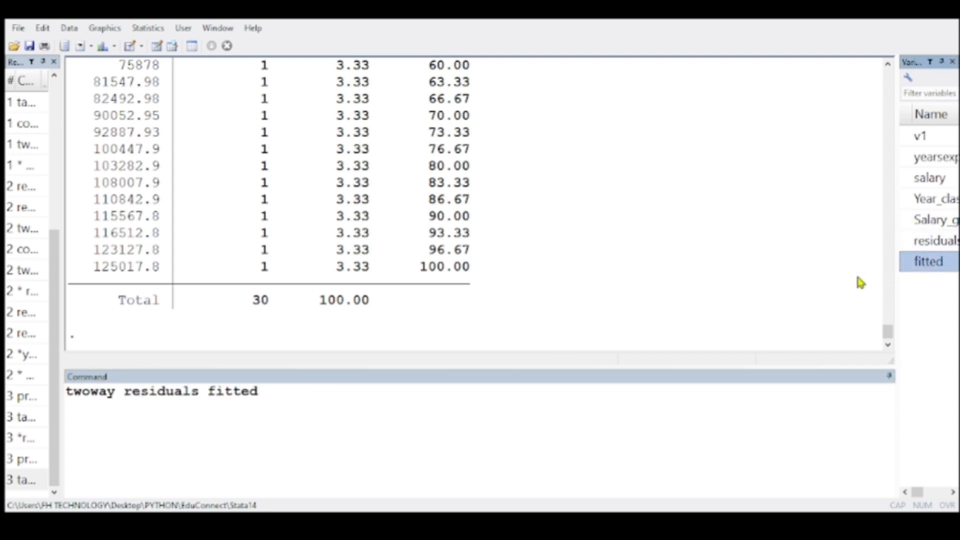
left_click(129, 395)
type("scatter")
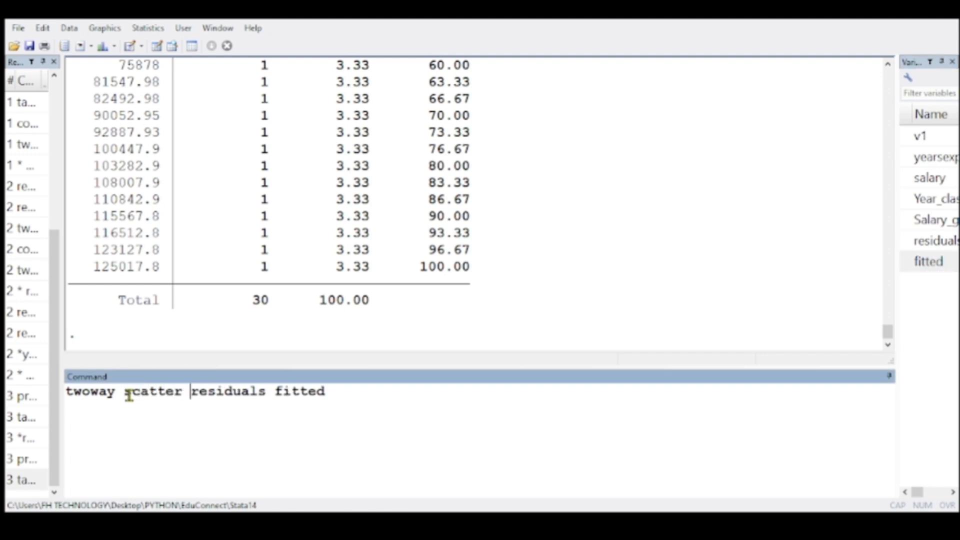
Add the option yline(0,lpattern(dash)) for a dashed zero line and run the residuals-versus-fitted scatter command
key("Right")
key("Right")
key("Right")
key("Right")
key("Right")
key("Right")
key("Right")
key("Right")
key("Right")
key("Right")
key("Right")
key("Right")
key("Right")
key("Right")
key("Right")
key("Right")
type(",")
type("y")
type("line")
type("(")
type(")")
key("BackSpace")
type("0")
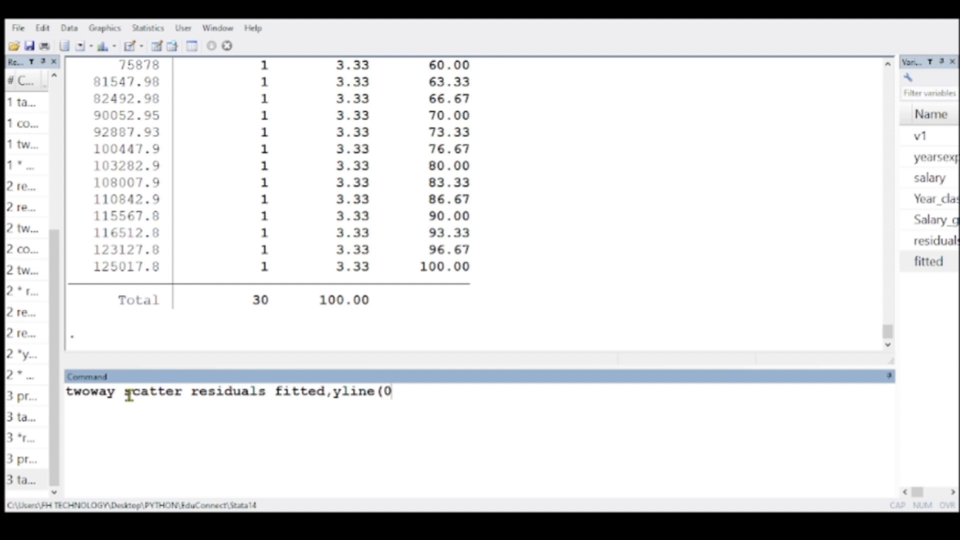
type(",lpattern")
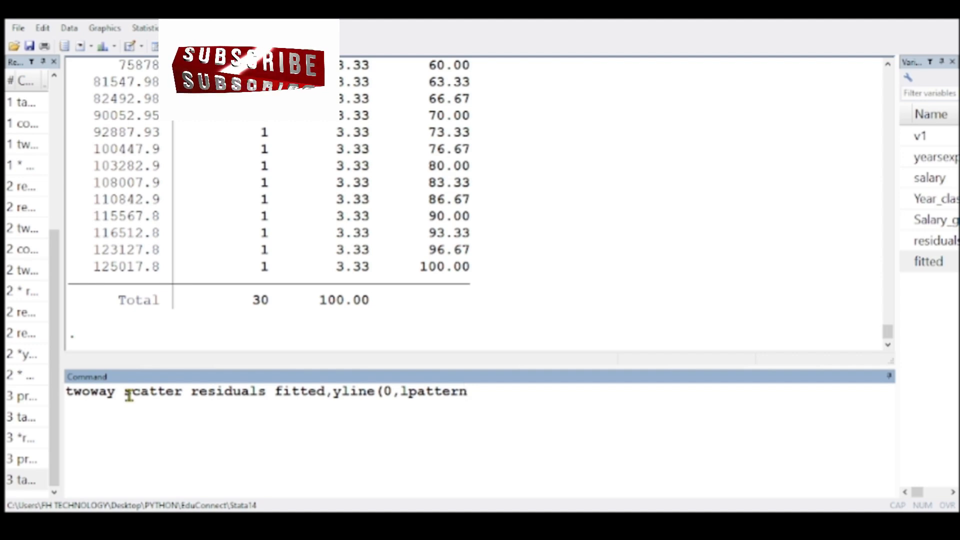
type("(")
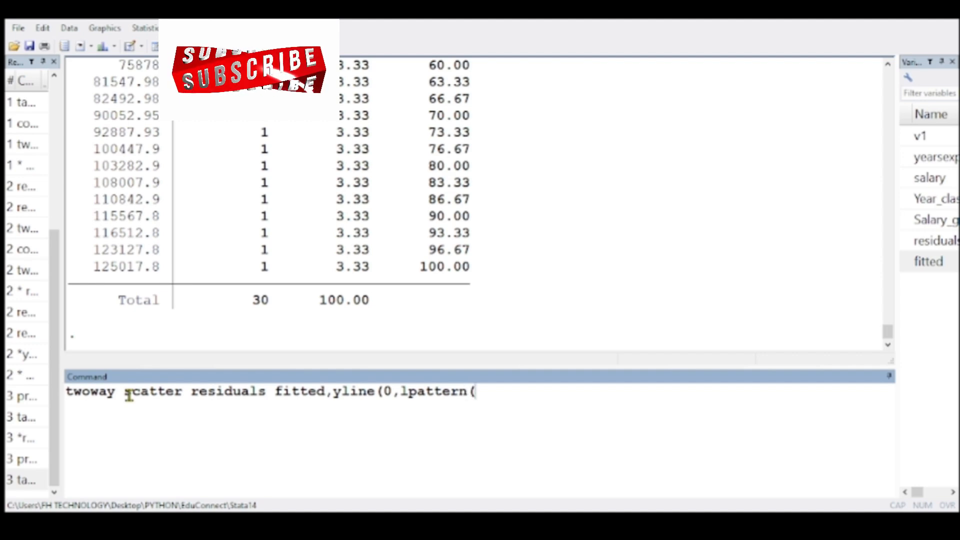
type("dash")
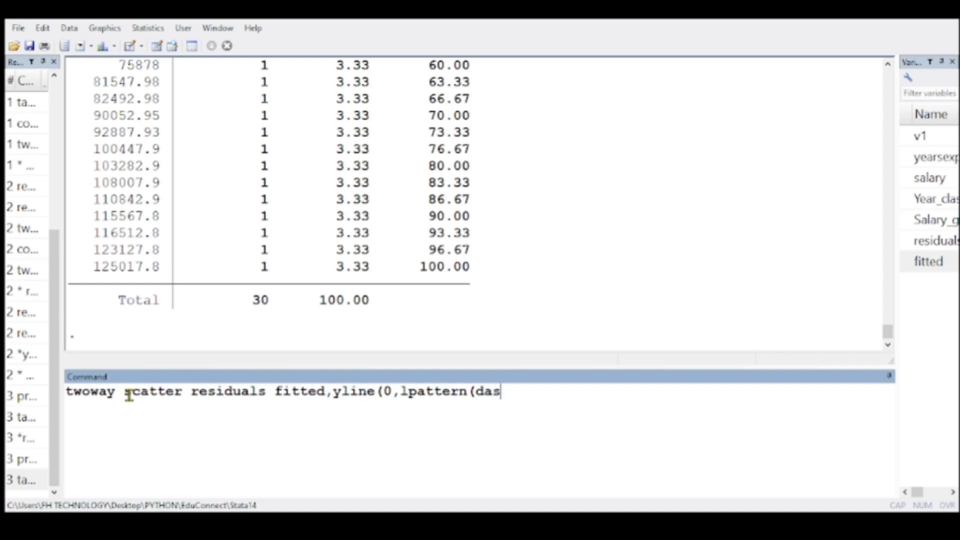
type("))")
key("Return")
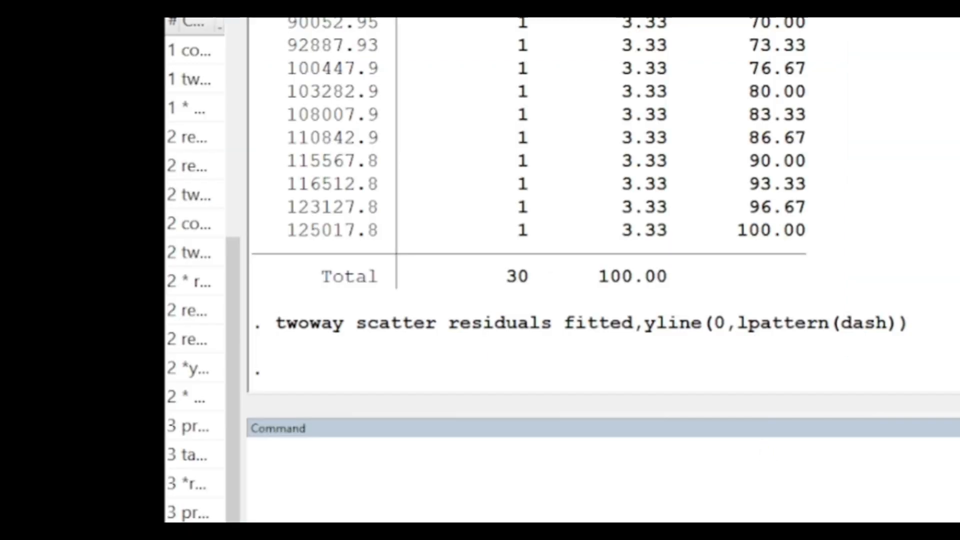
Record the comments "* y= b0+ bX" and "* 20years" in the command log
left_click(255, 449)
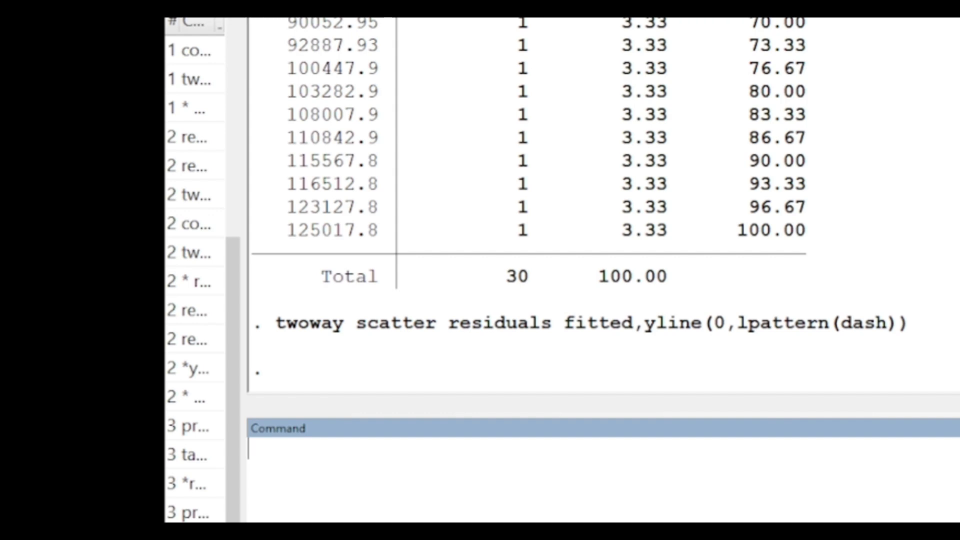
type("* y")
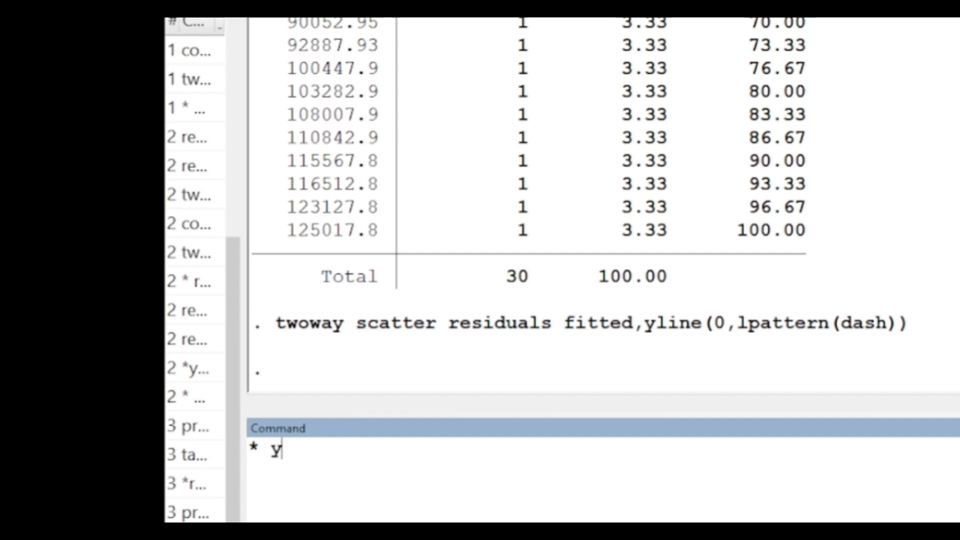
type("= b0+ b")
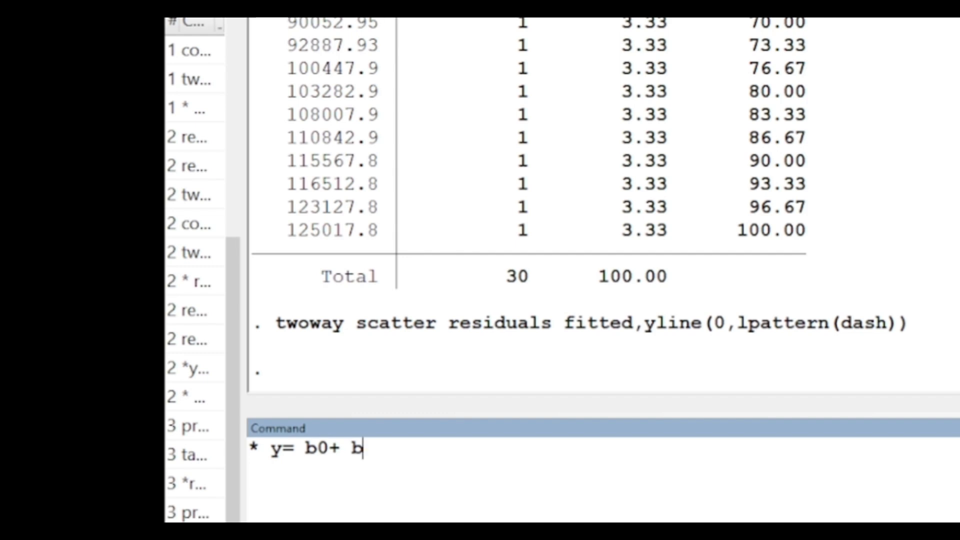
type("X")
key("Return")
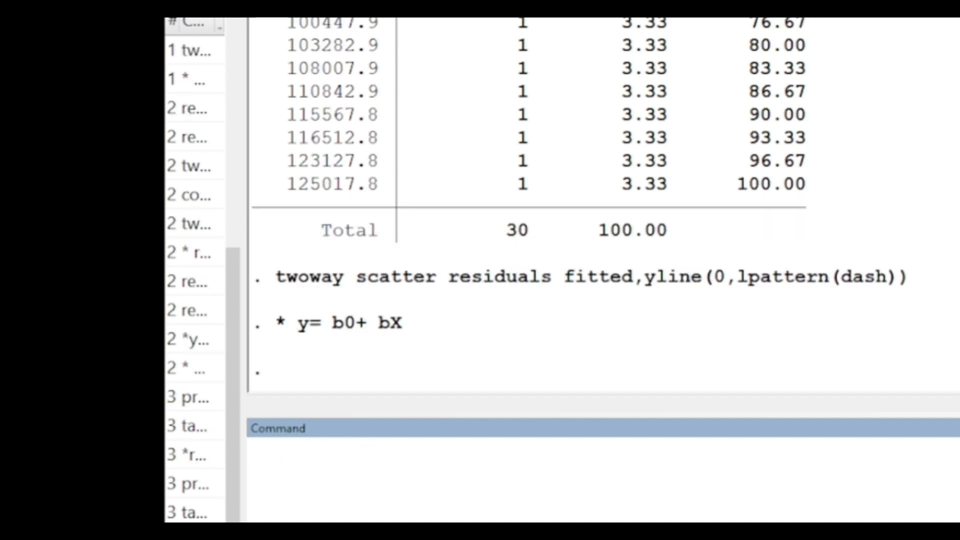
type("* 20years")
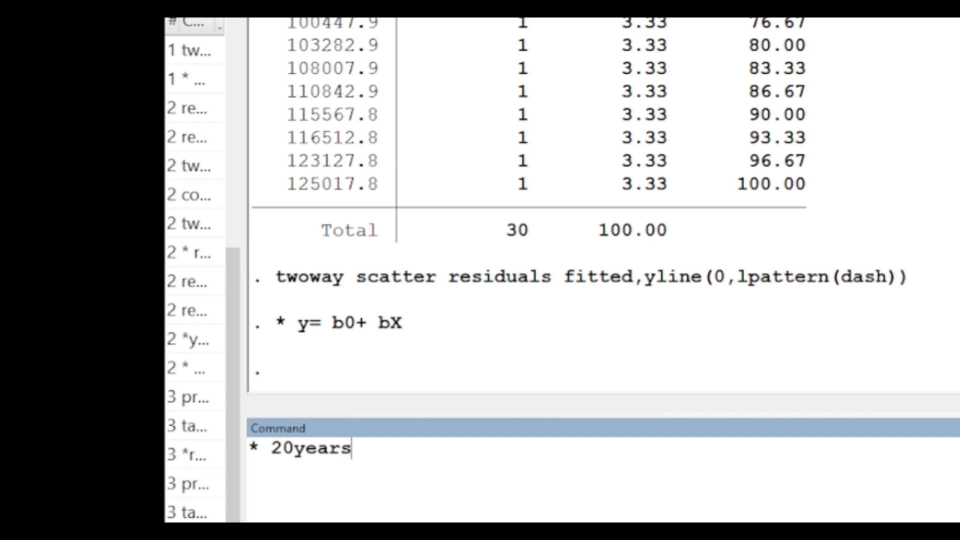
key("Return")
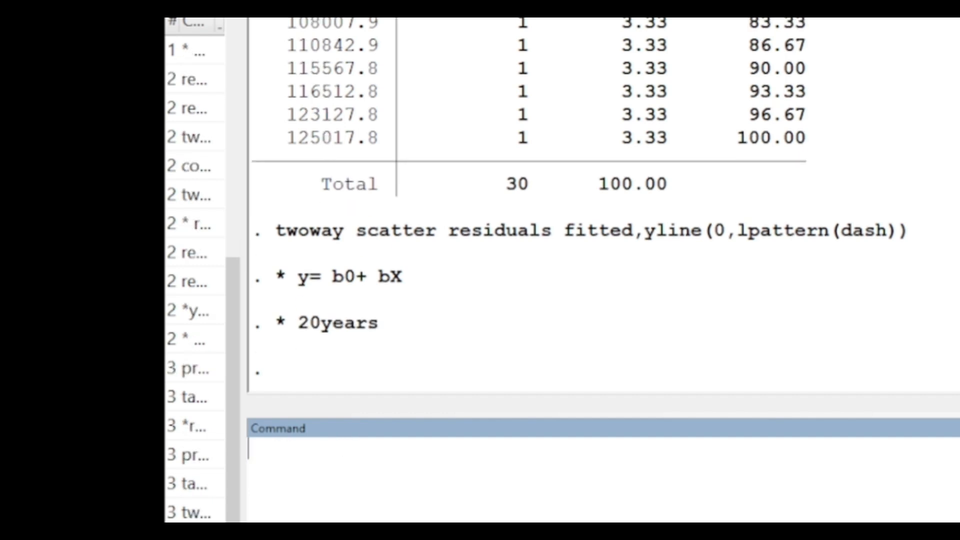
Start a display command with the regression table's _cons coefficient, 24848.2, copied in as its first term
type("disp")
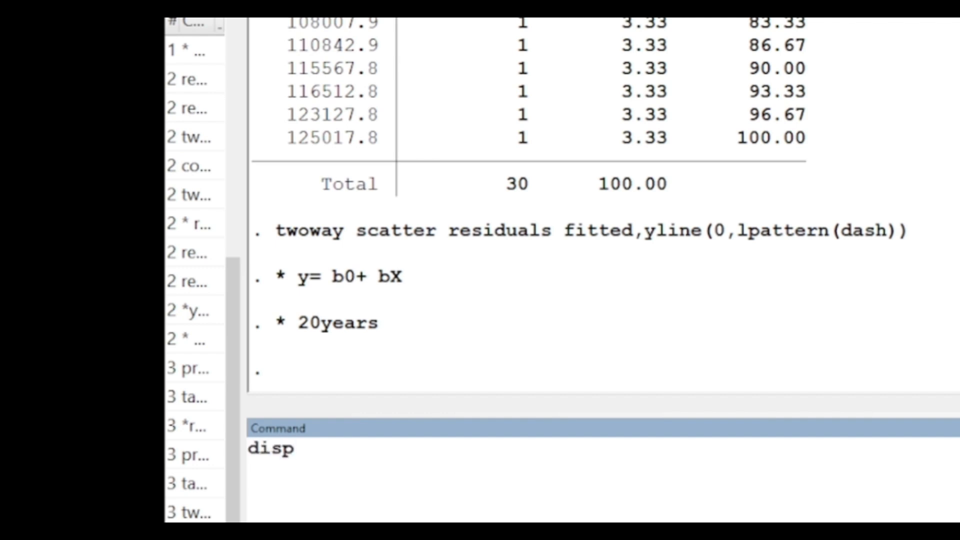
type("lay")
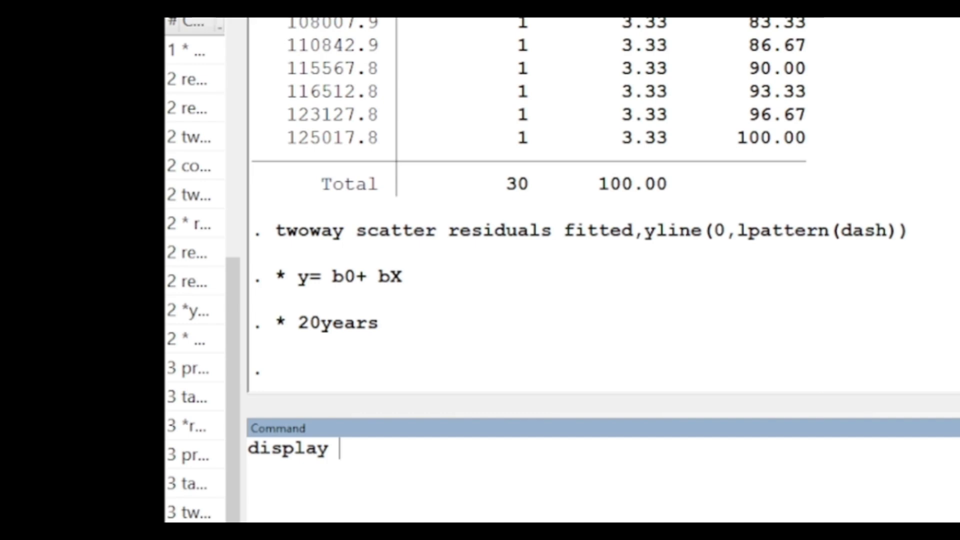
scroll(603, 206, "up", 2)
scroll(603, 206, "up", 9)
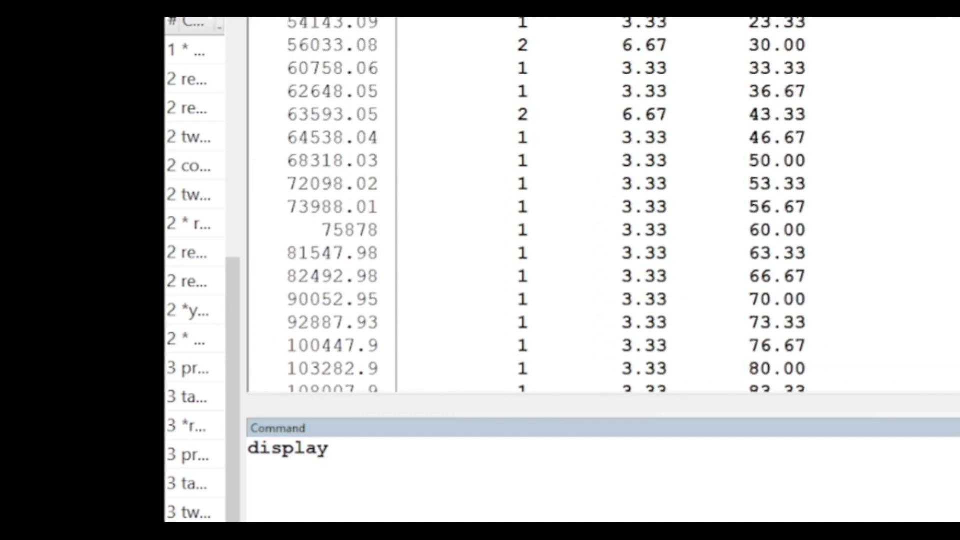
scroll(604, 206, "up", 11)
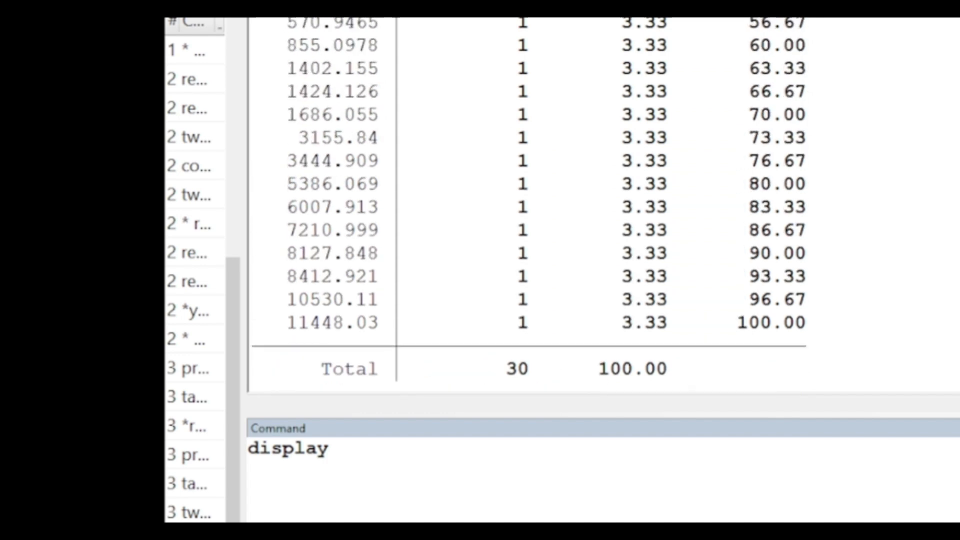
scroll(823, 156, "up", 7)
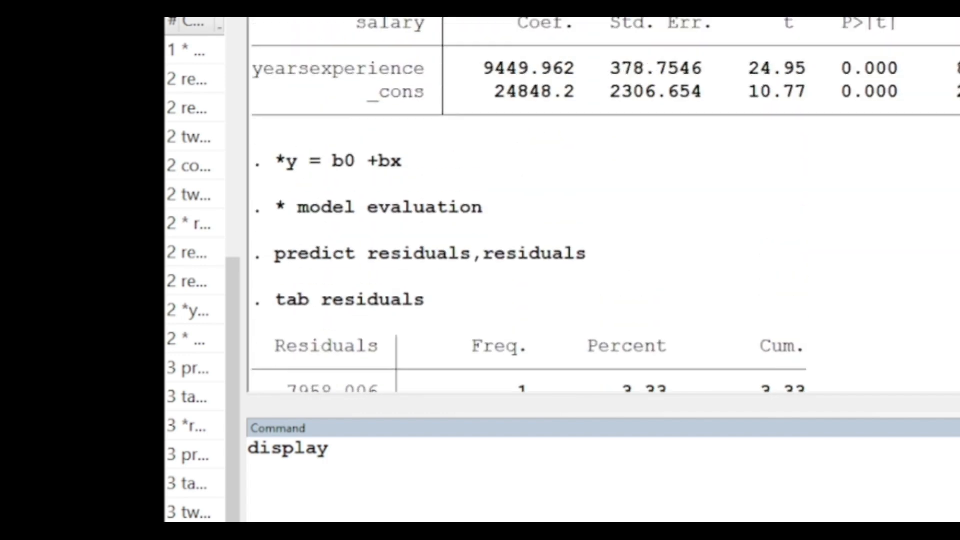
left_click_drag(579, 172, 497, 176)
key("ctrl+c")
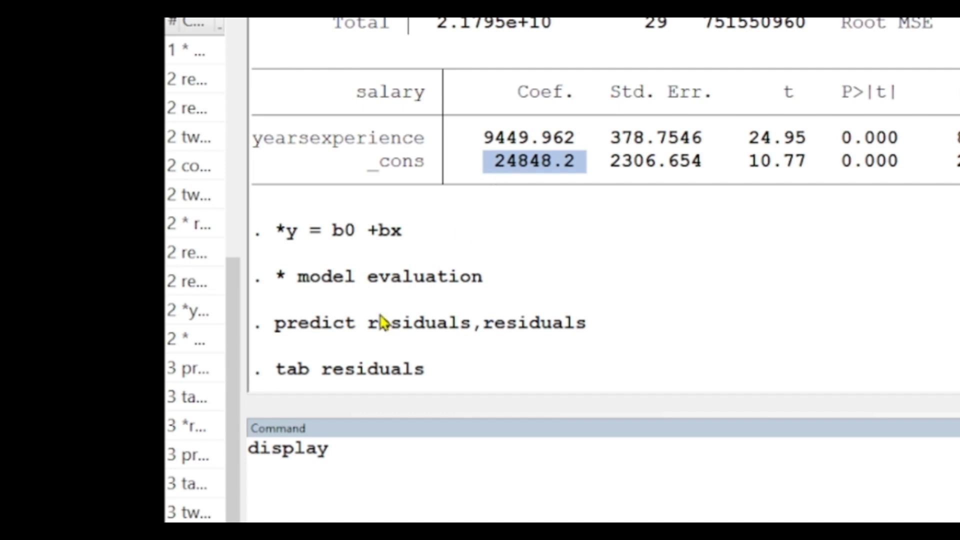
left_click(368, 452)
key("ctrl+v")
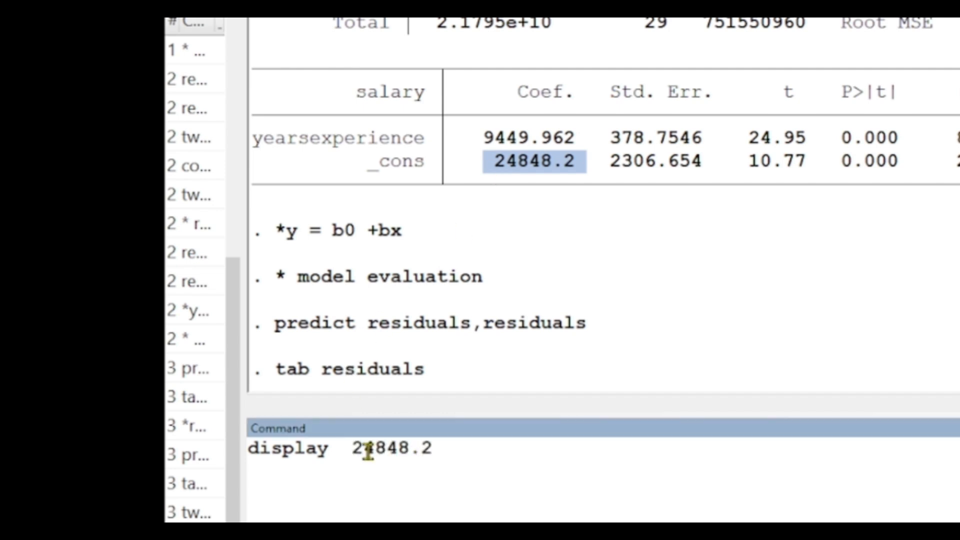
Append a plus sign and an opening parenthesis after the constant in the display expression
left_click(368, 452)
type("+")
key("BackSpace")
key("Right")
key("Right")
key("Right")
key("Right")
key("Right")
key("Right")
type("+(")
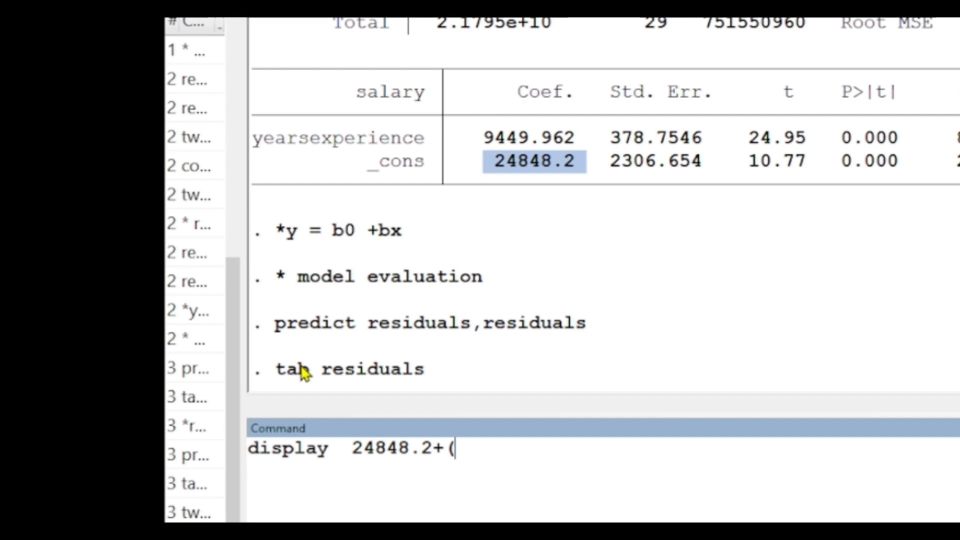
Complete the parenthesised term as 24848.2 *20, run the display command, and highlight its result
left_click_drag(575, 137, 491, 140)
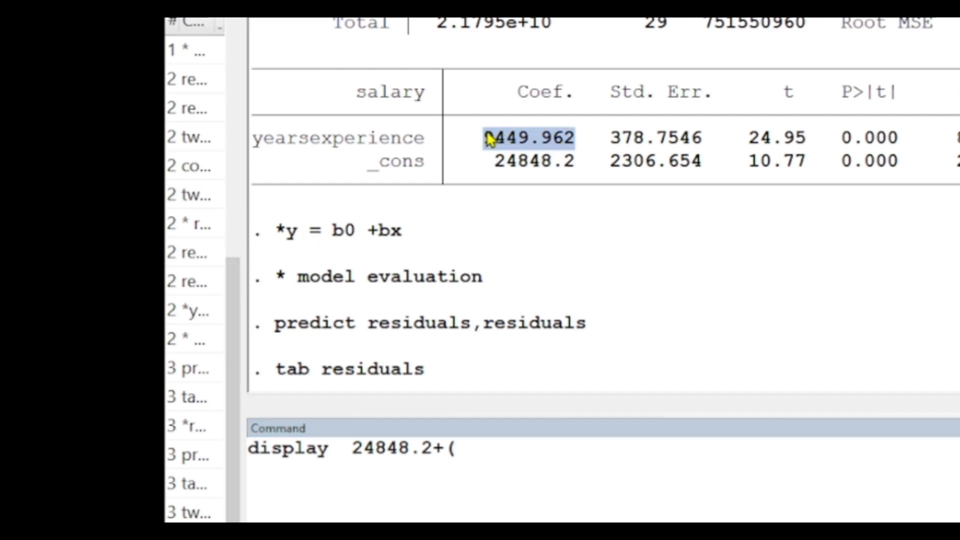
type("C")
left_click_drag(479, 448, 459, 450)
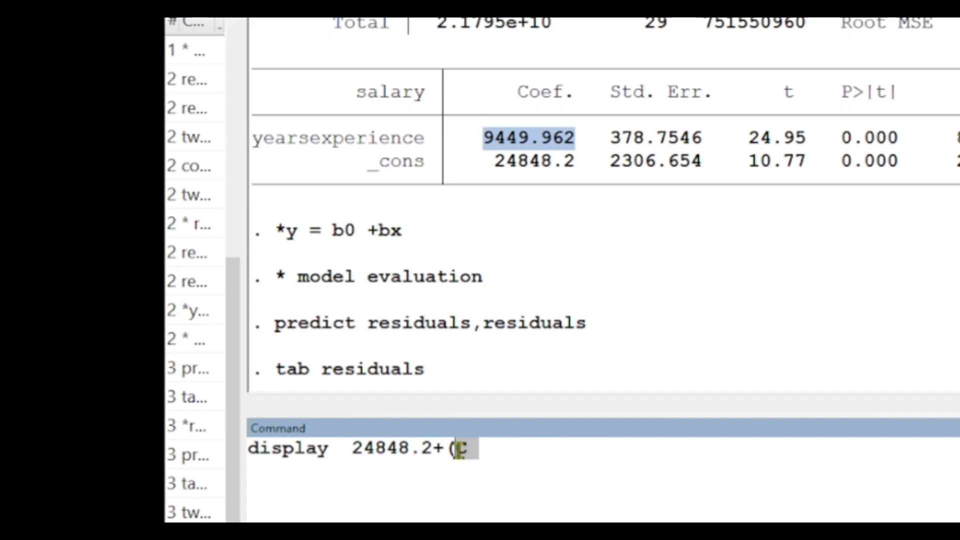
key("ctrl+v")
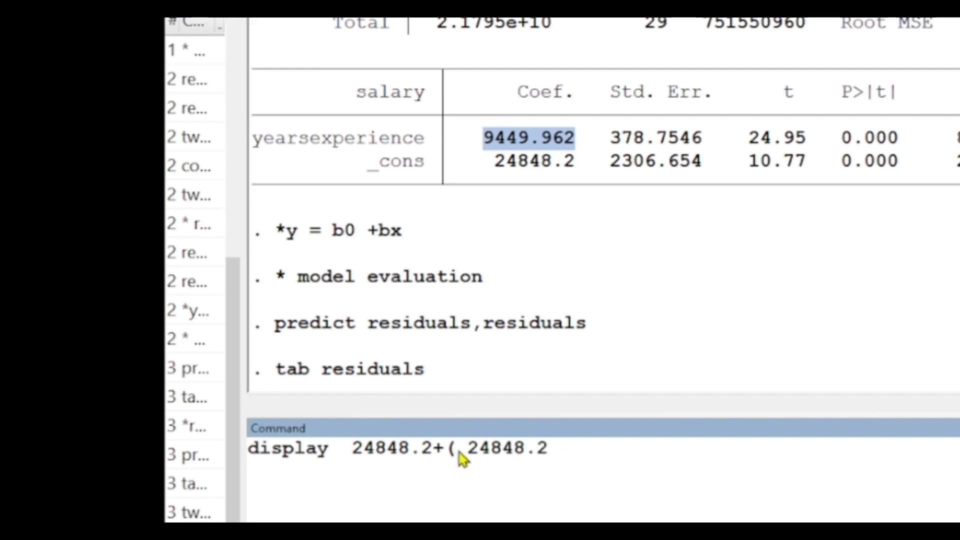
type("*@")
key("BackSpace")
type("20")
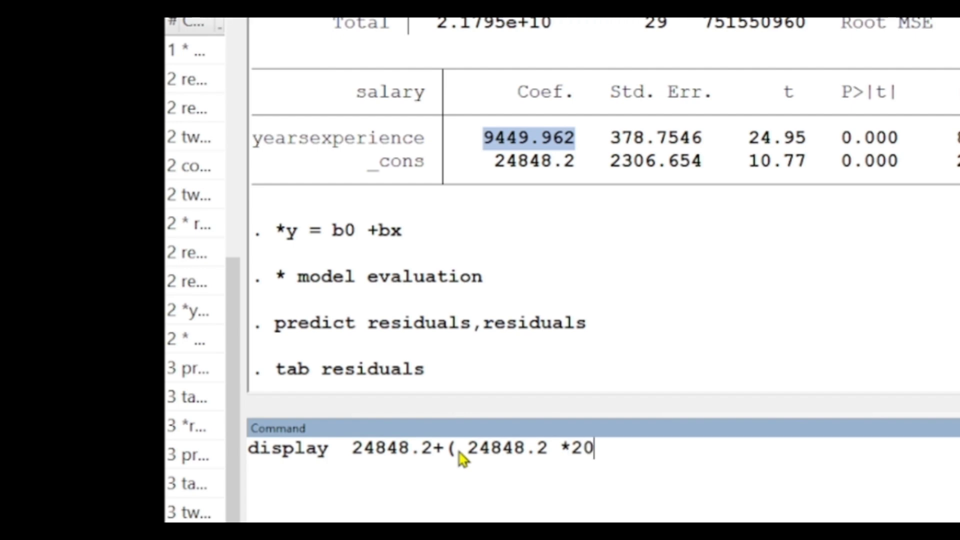
type(")")
key("Return")
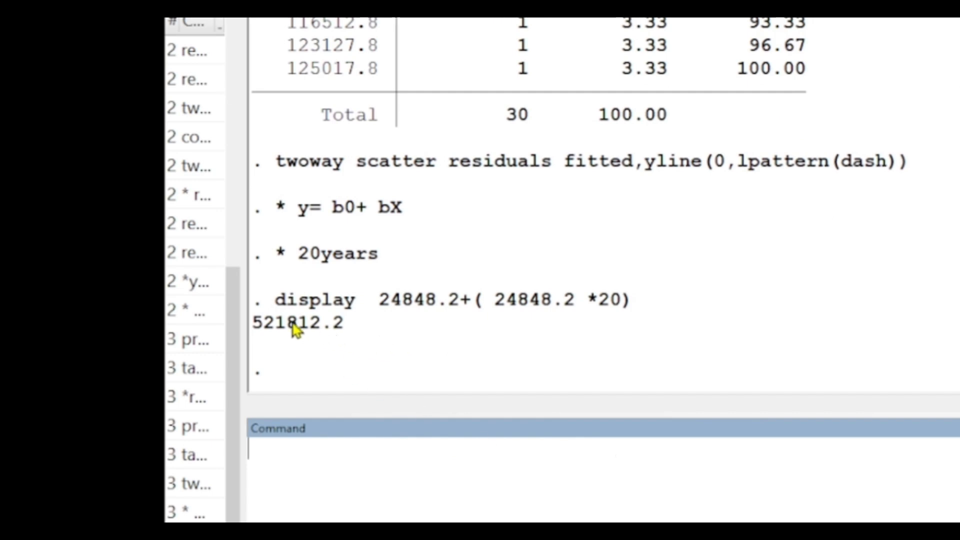
left_click(344, 337)
left_click_drag(344, 336, 271, 336)
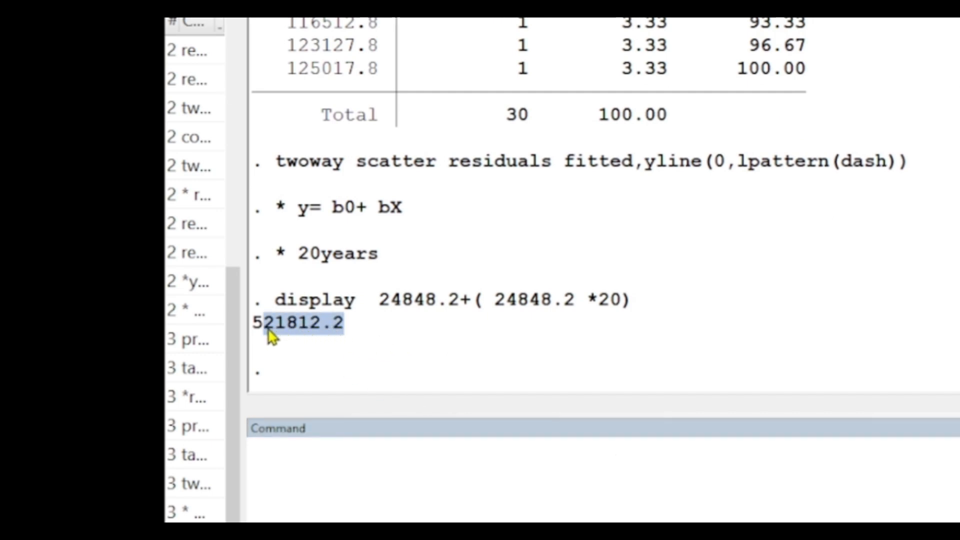
left_click(287, 334)
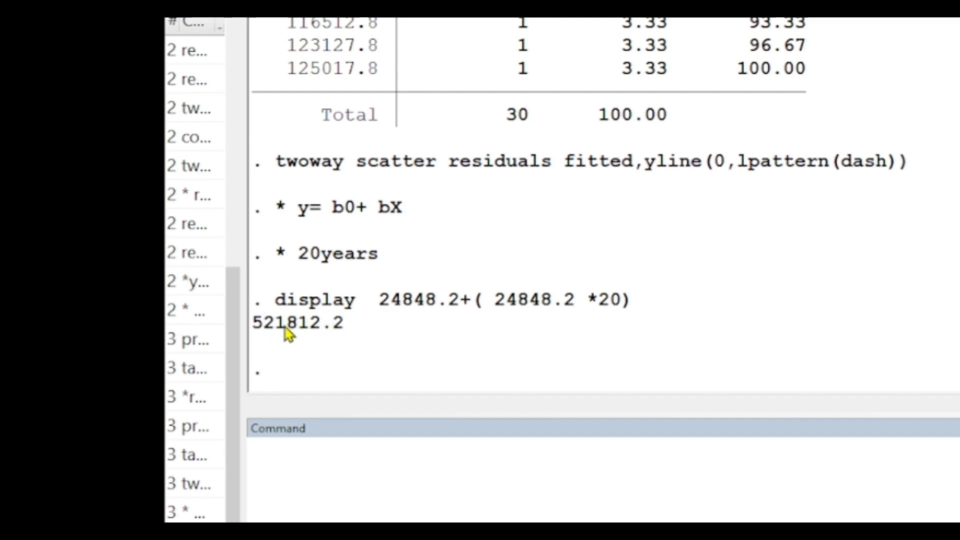